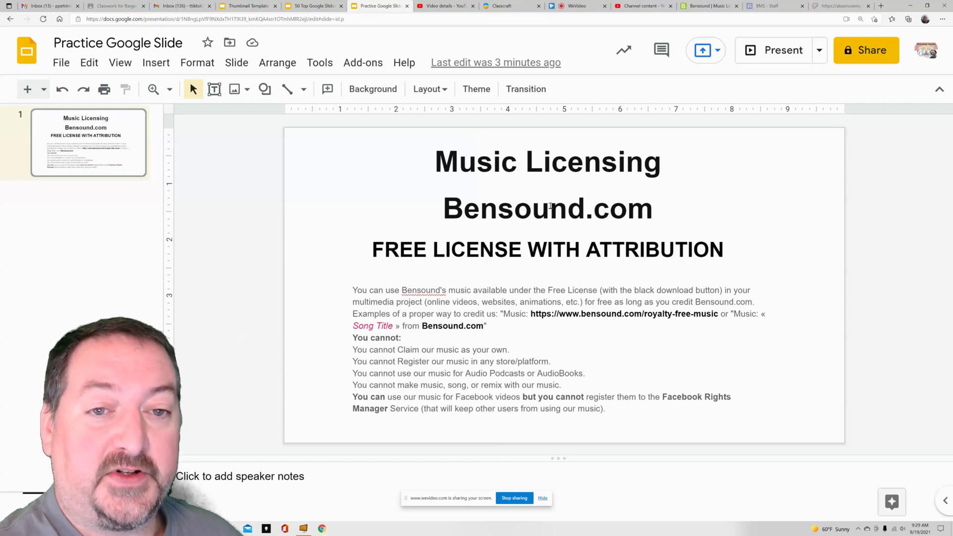
- Select the title lines and body paragraph, then select the whole title box
drag(435, 160, 736, 250)
click(613, 352)
drag(615, 408, 354, 294)
click(513, 315)
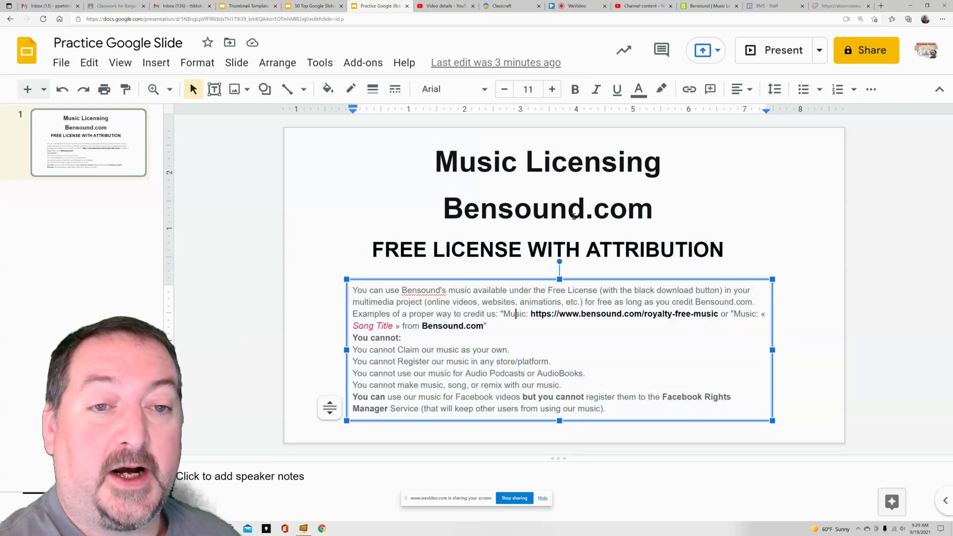
click(604, 206)
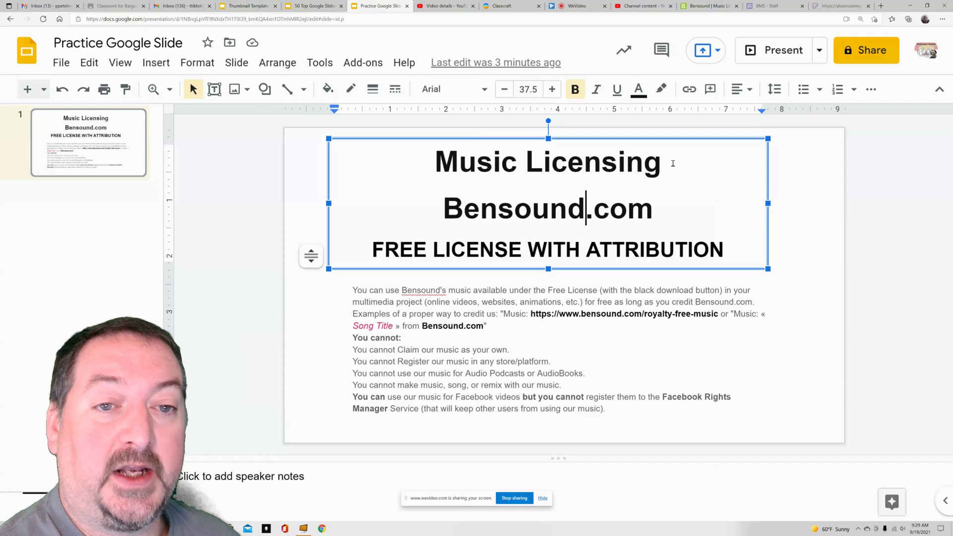
drag(663, 163, 407, 152)
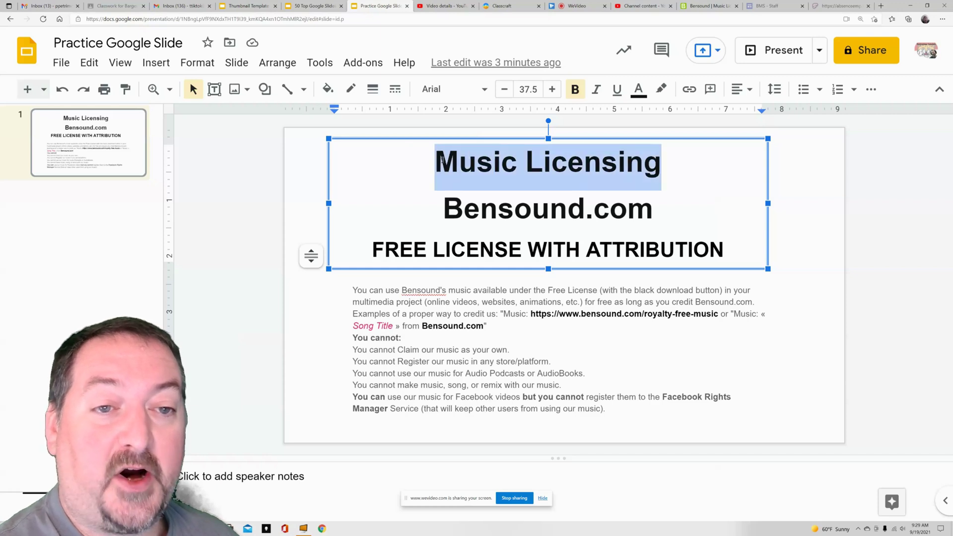
click(674, 138)
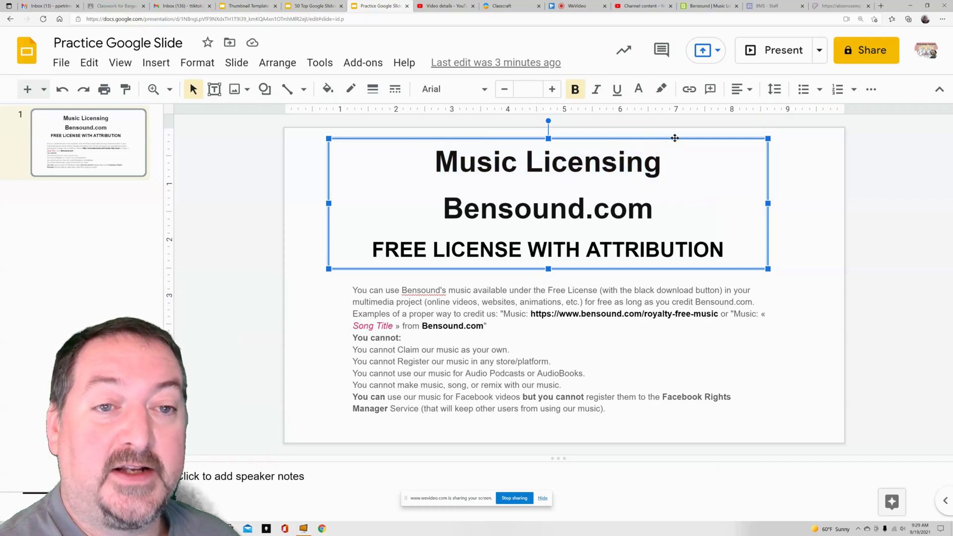
- Step the title font size up and down, then enter an exact size of 32
click(554, 89)
click(554, 89)
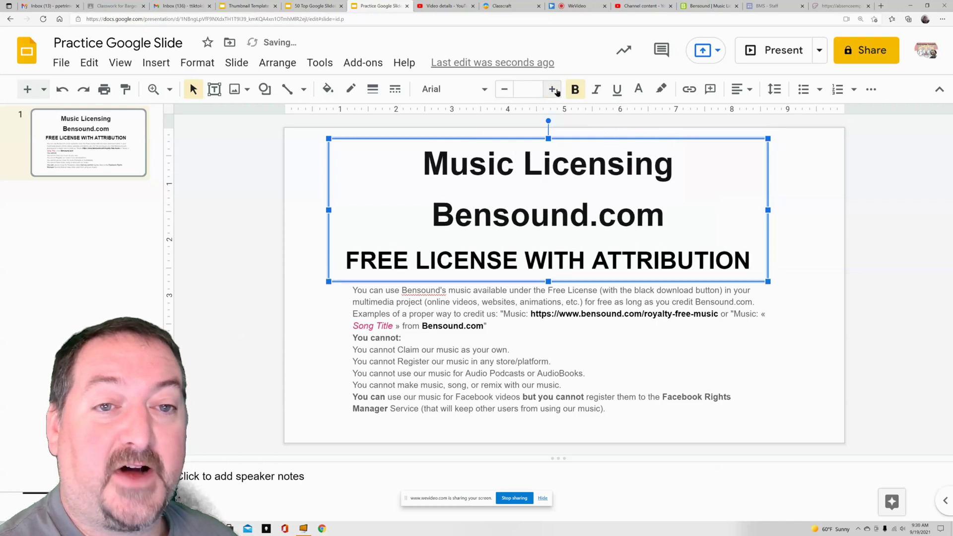
click(555, 90)
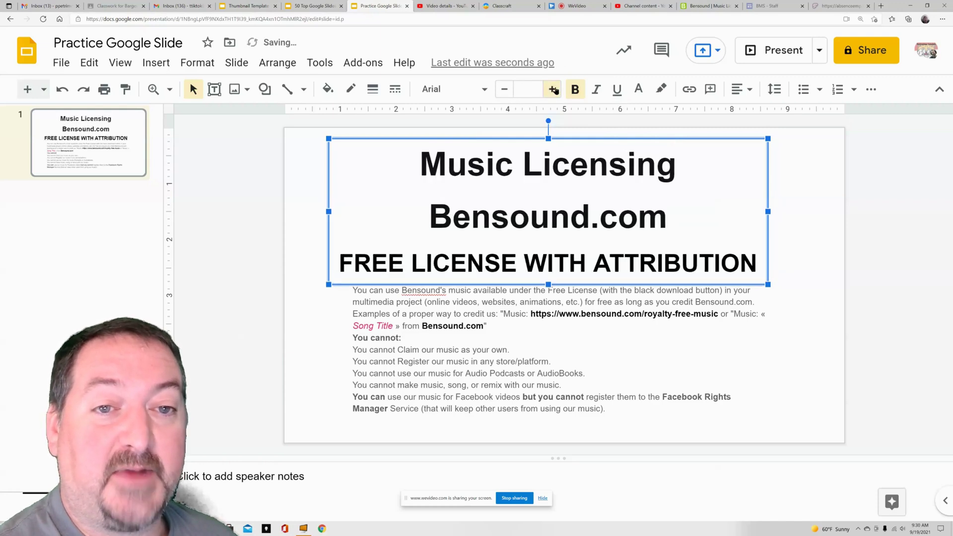
click(504, 90)
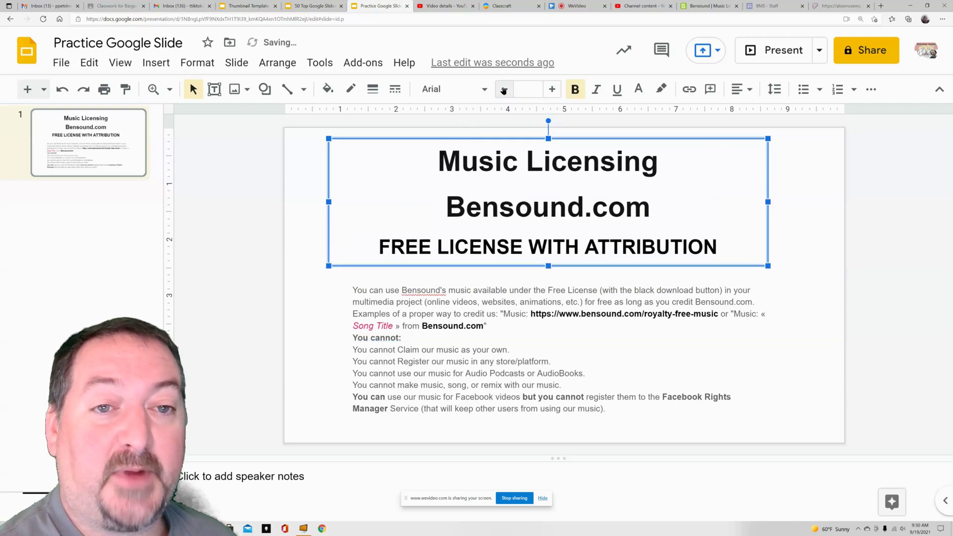
click(503, 90)
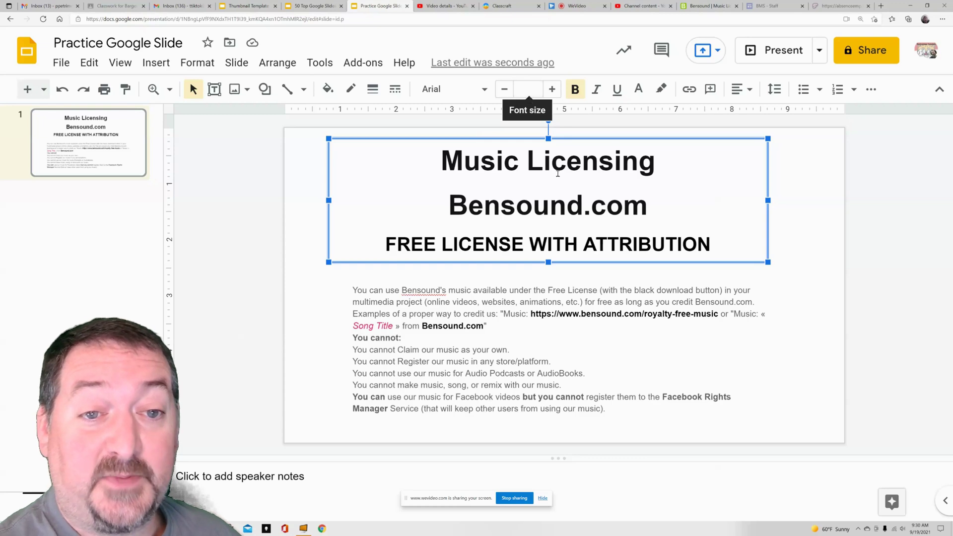
click(529, 89)
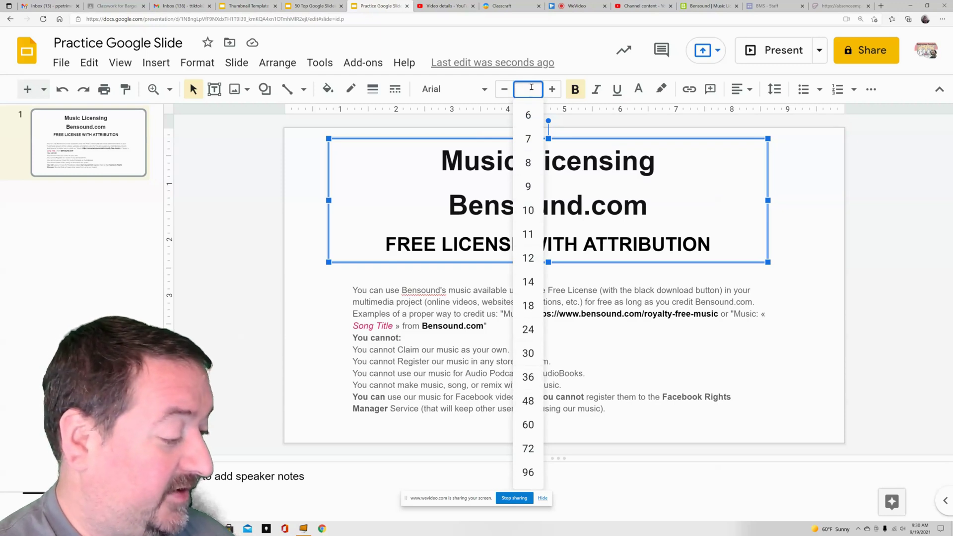
text(32)
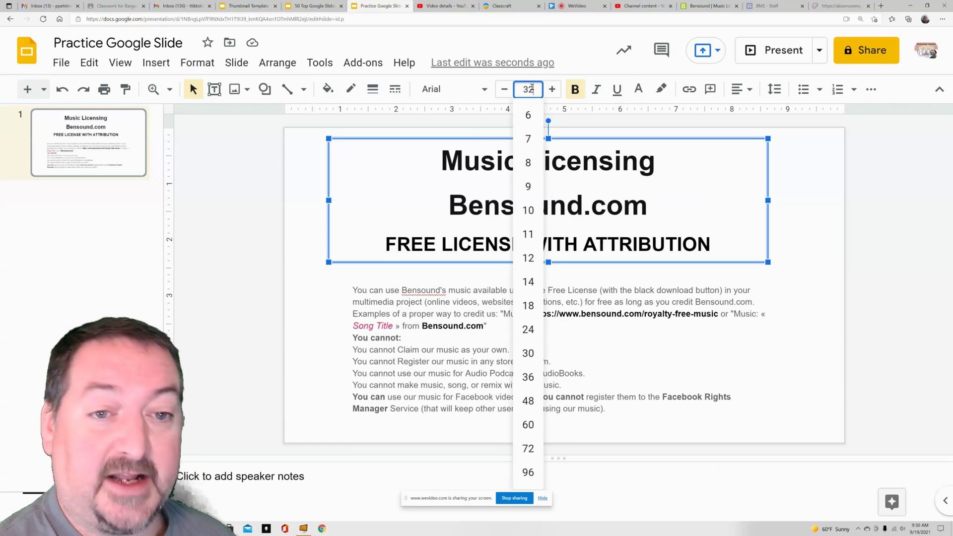
key(Return)
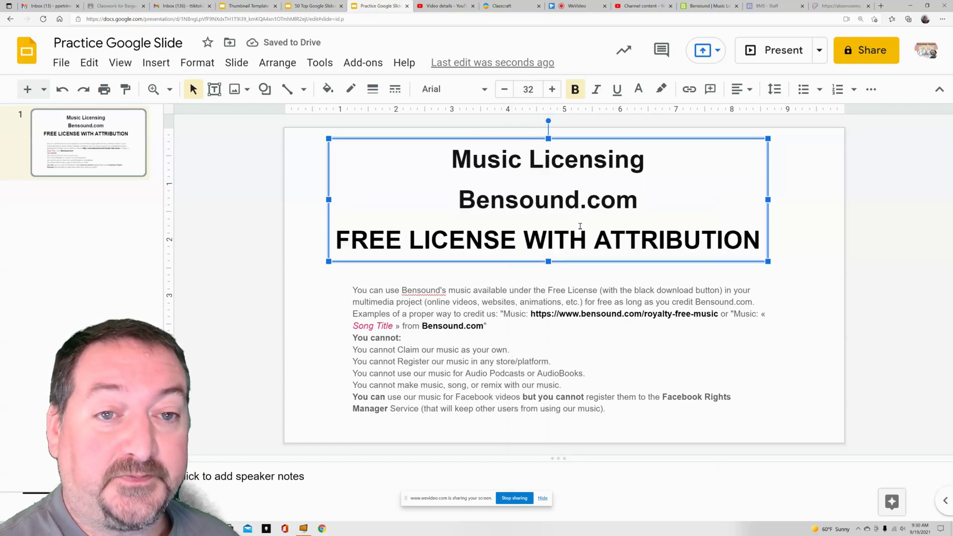
- Try sizes 29 and 32, bold, italic, underline and blue text colour on the title
click(504, 89)
click(504, 89)
click(504, 89)
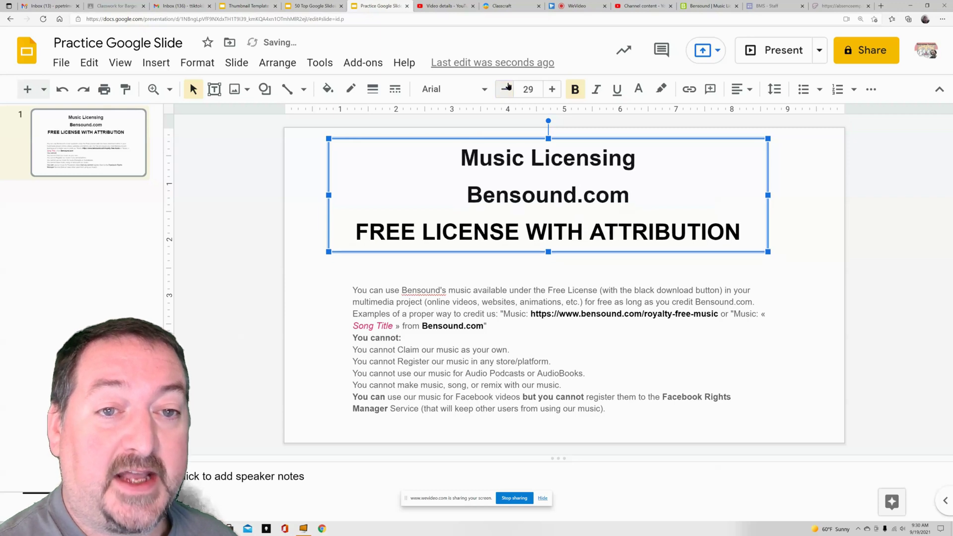
click(551, 89)
click(552, 89)
click(552, 89)
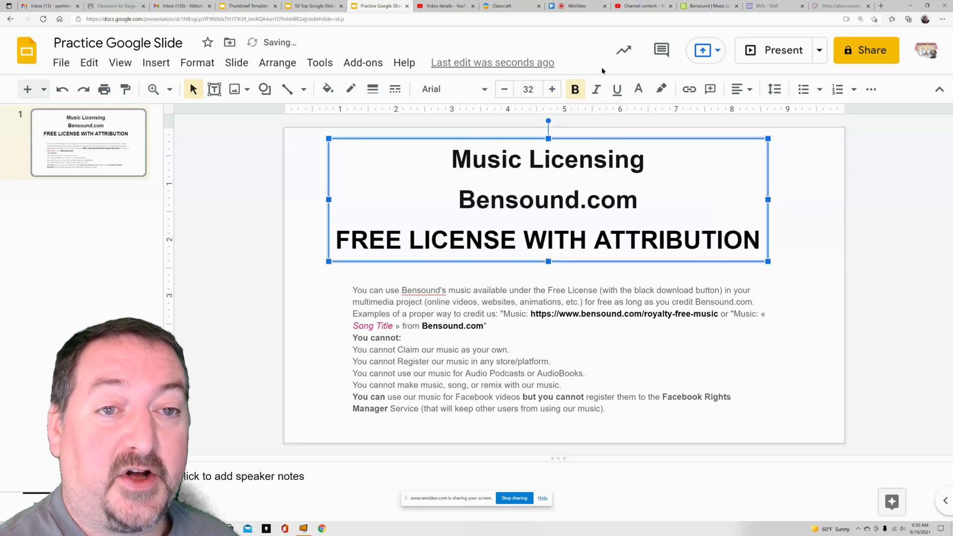
click(575, 89)
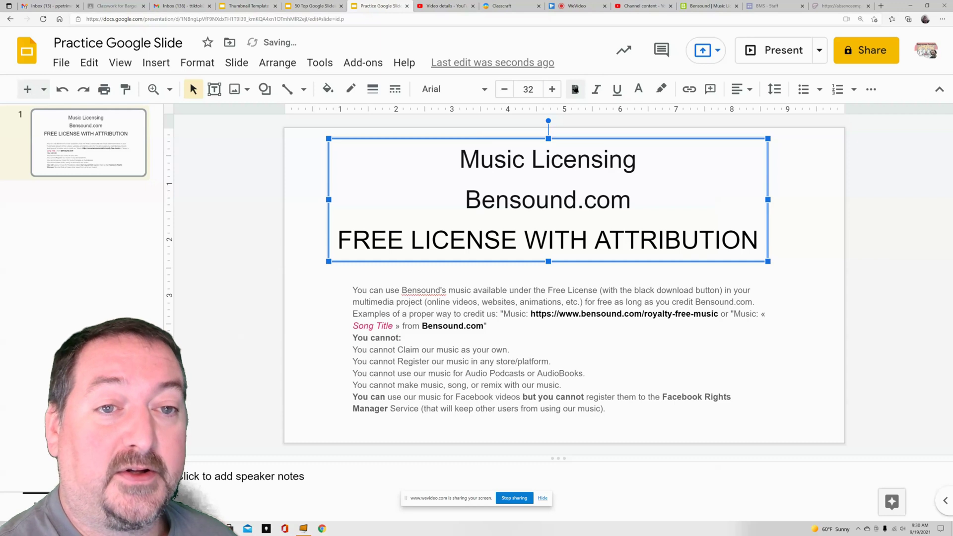
click(575, 89)
click(595, 89)
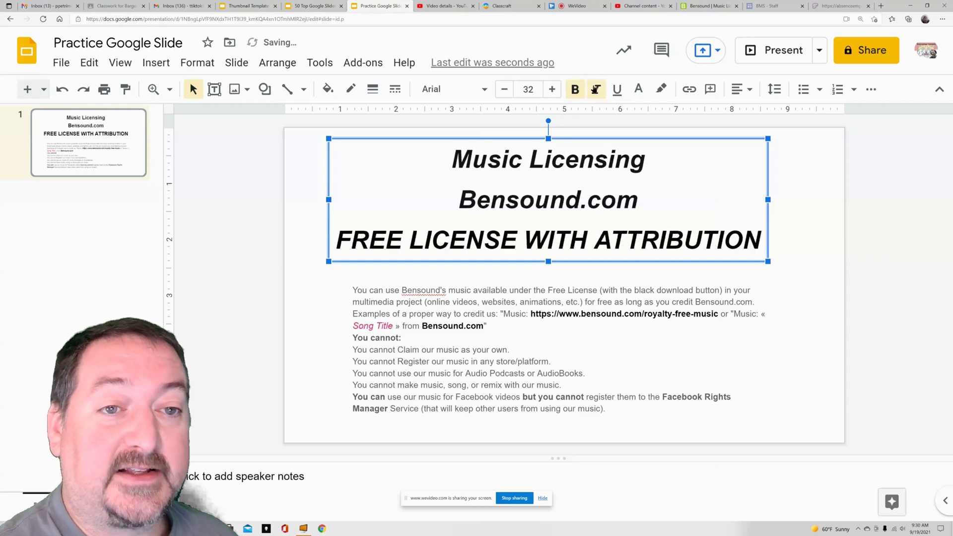
click(617, 88)
click(637, 89)
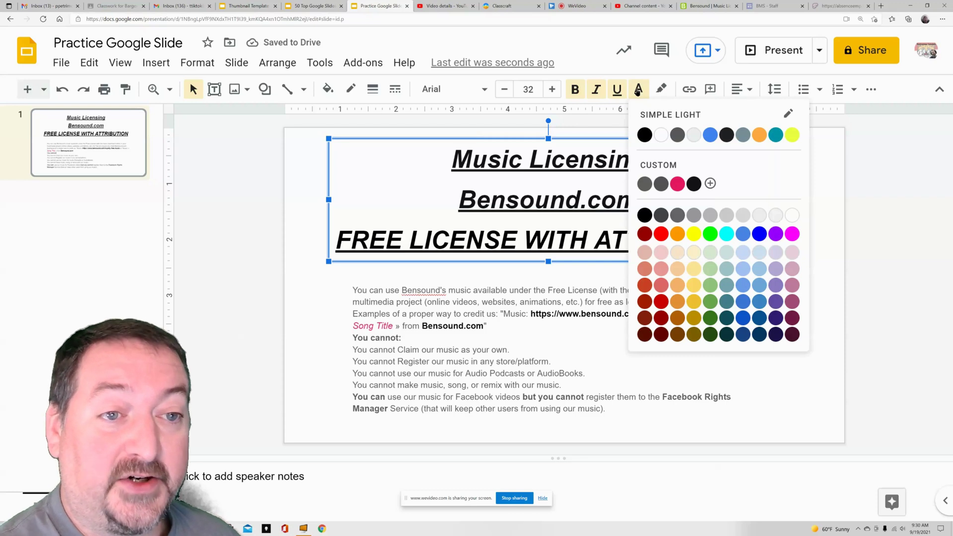
click(710, 135)
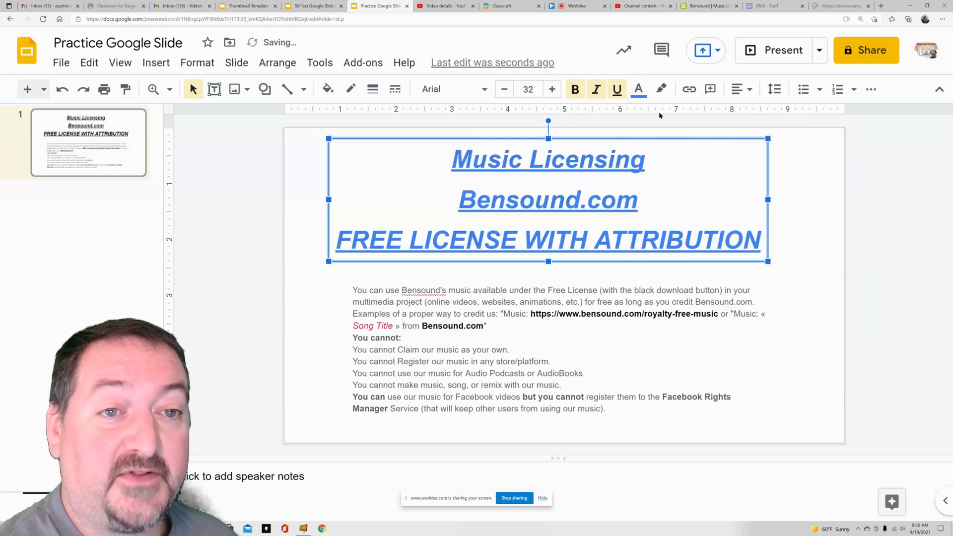
- Undo the italic, underline and blue styling, then highlight Music Licensing in yellow
click(631, 158)
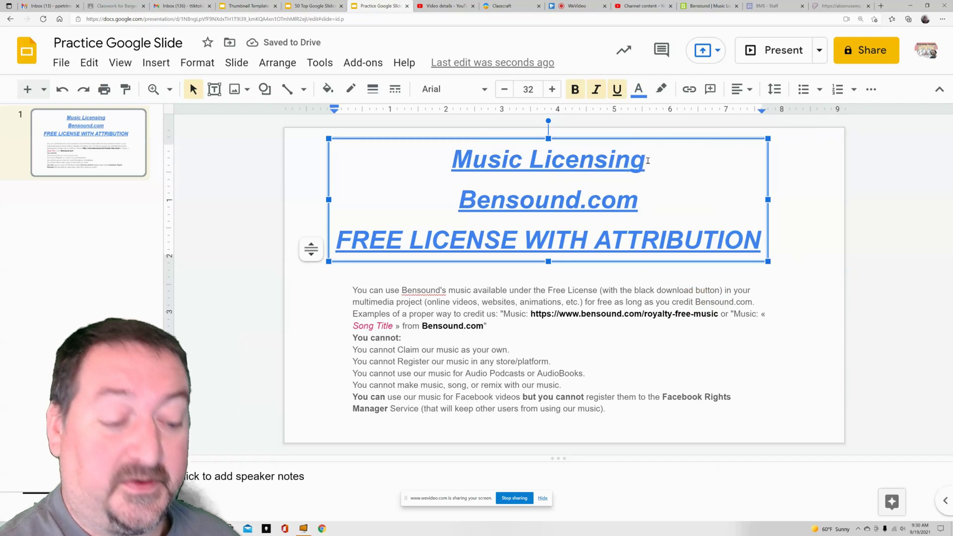
key(ctrl+z)
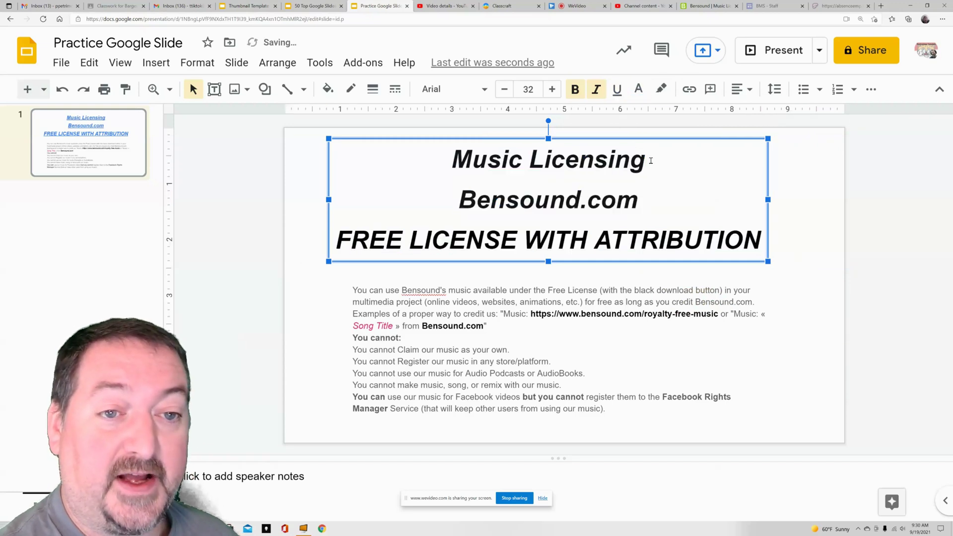
key(ctrl+z)
drag(648, 161, 451, 160)
click(661, 90)
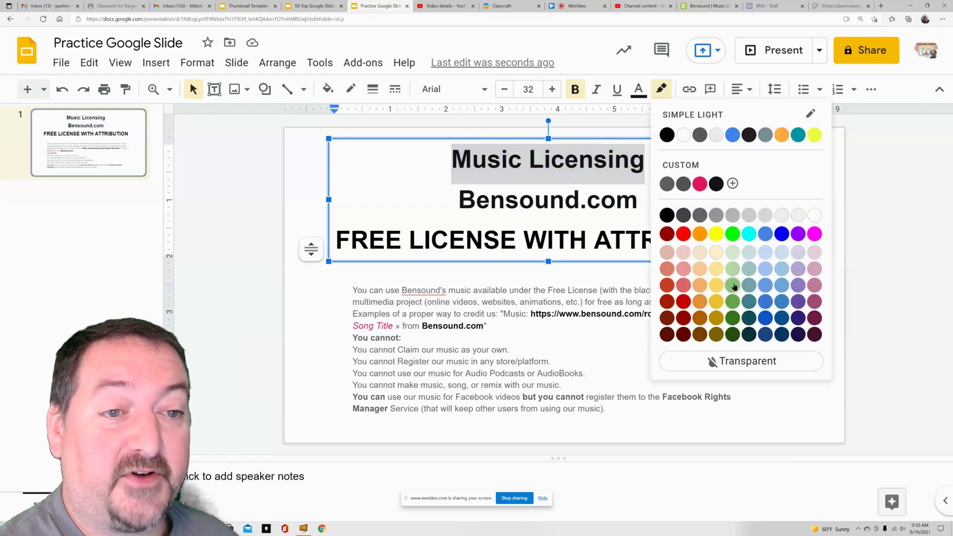
click(714, 233)
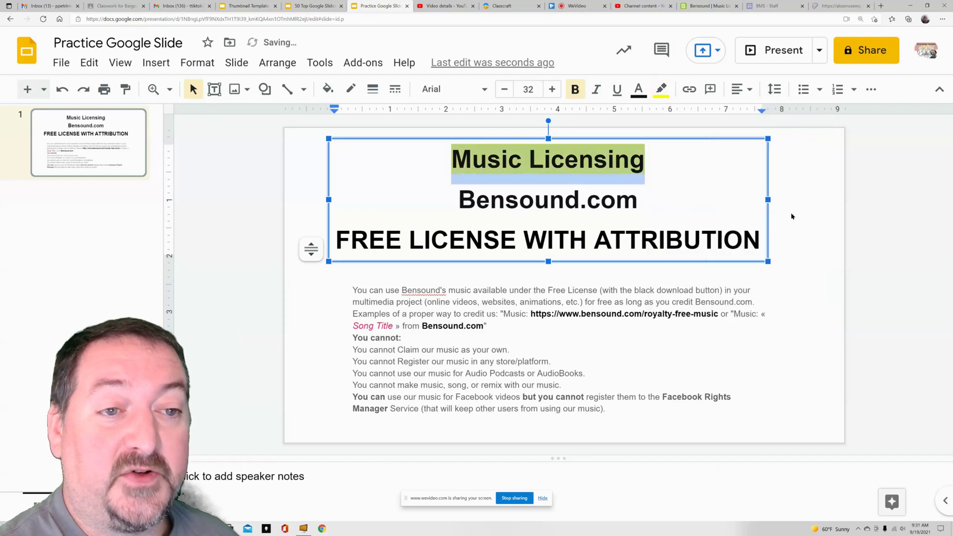
click(792, 216)
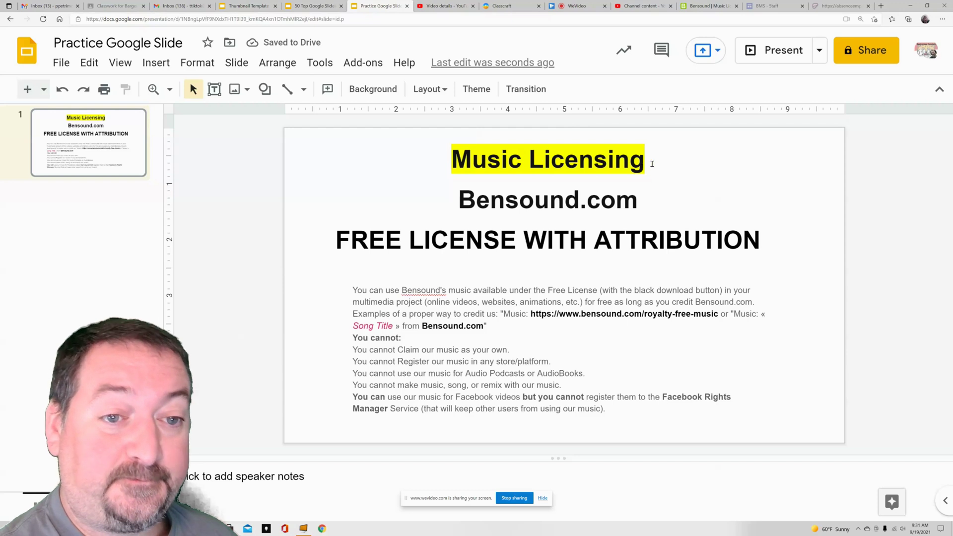
- Select the title box, browse the font list, and open More fonts
click(656, 186)
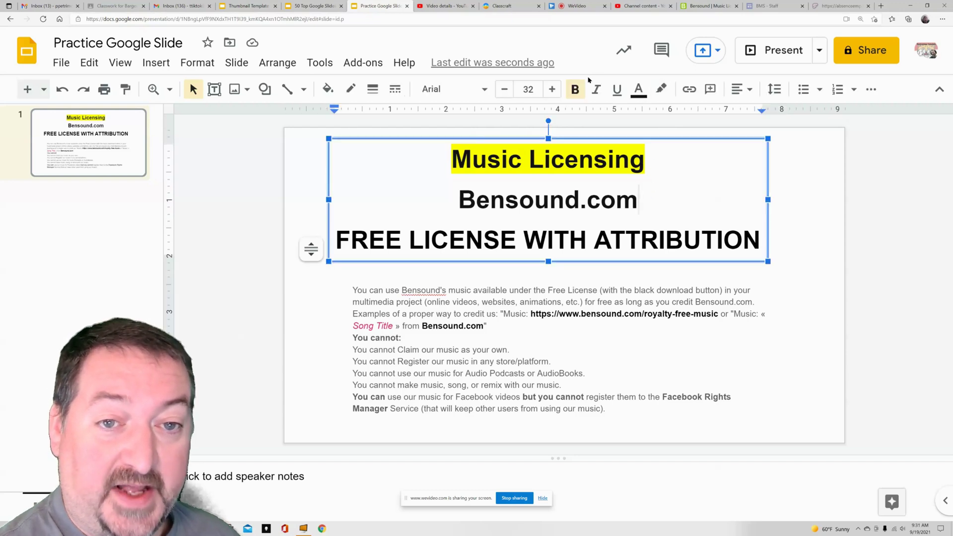
click(510, 139)
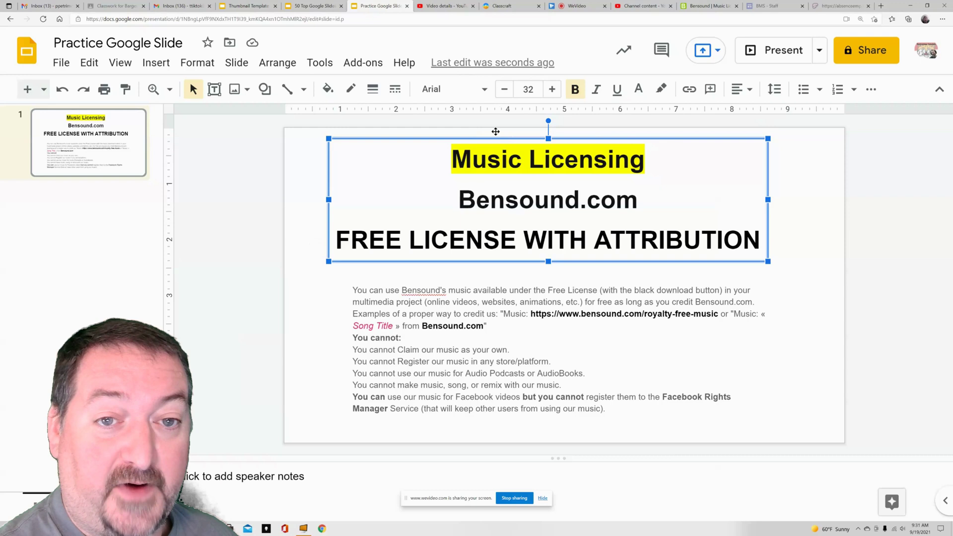
click(485, 89)
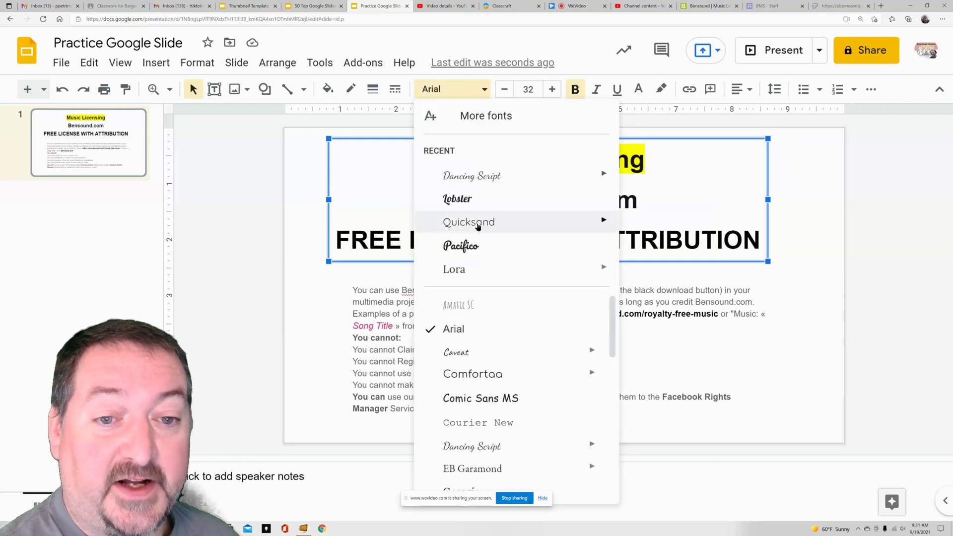
scroll(477, 317, down, 2)
scroll(476, 327, down, 6)
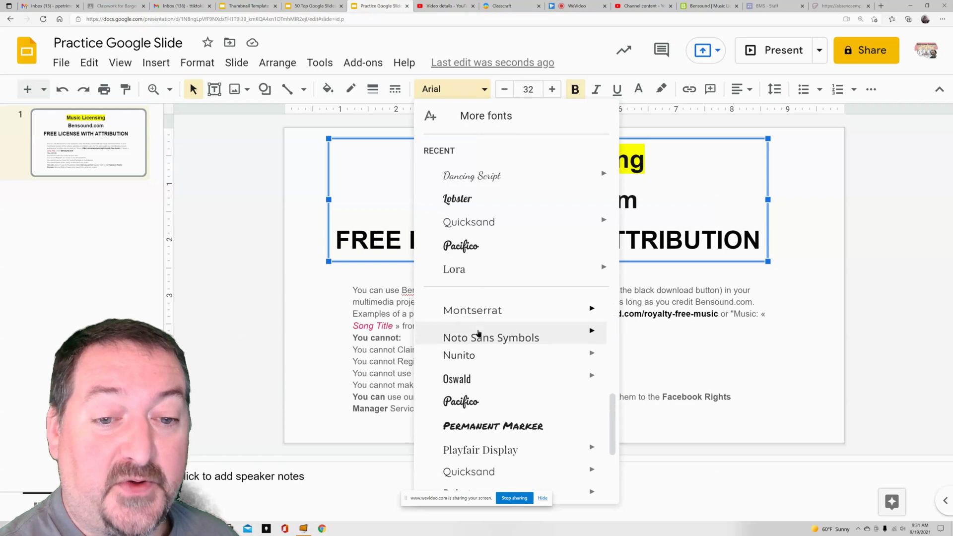
scroll(485, 395, up, 8)
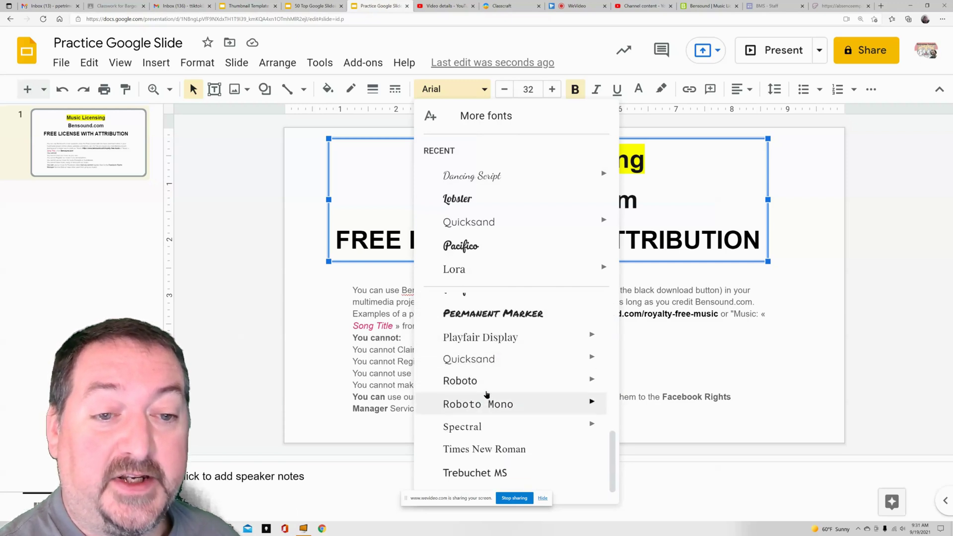
scroll(489, 393, up, 1)
scroll(490, 386, down, 8)
scroll(491, 382, up, 8)
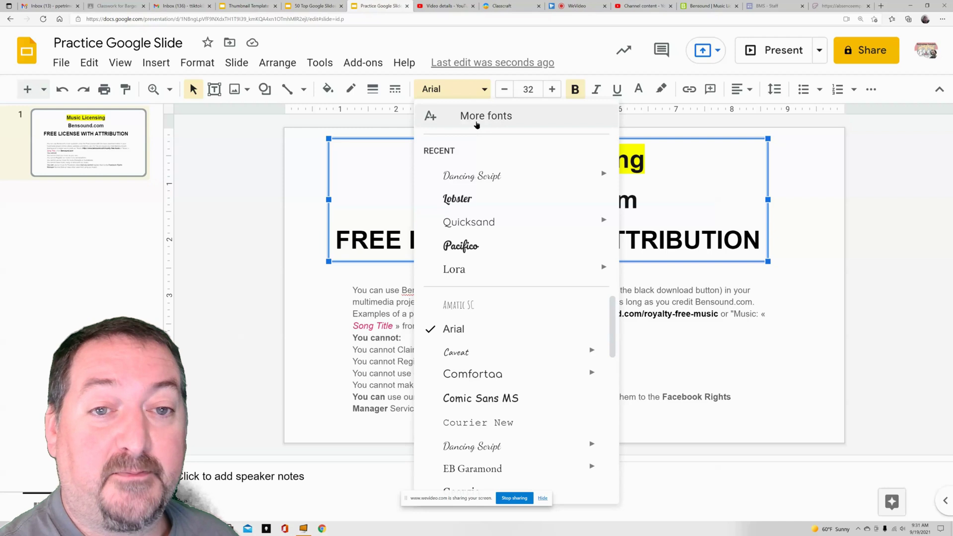
click(488, 122)
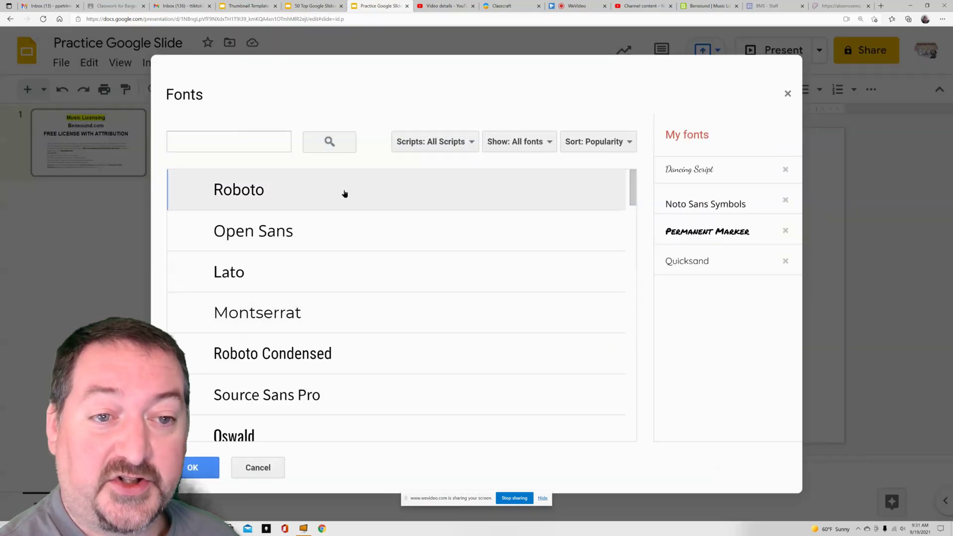
- Filter the font library to show only Handwriting fonts
click(469, 141)
click(493, 142)
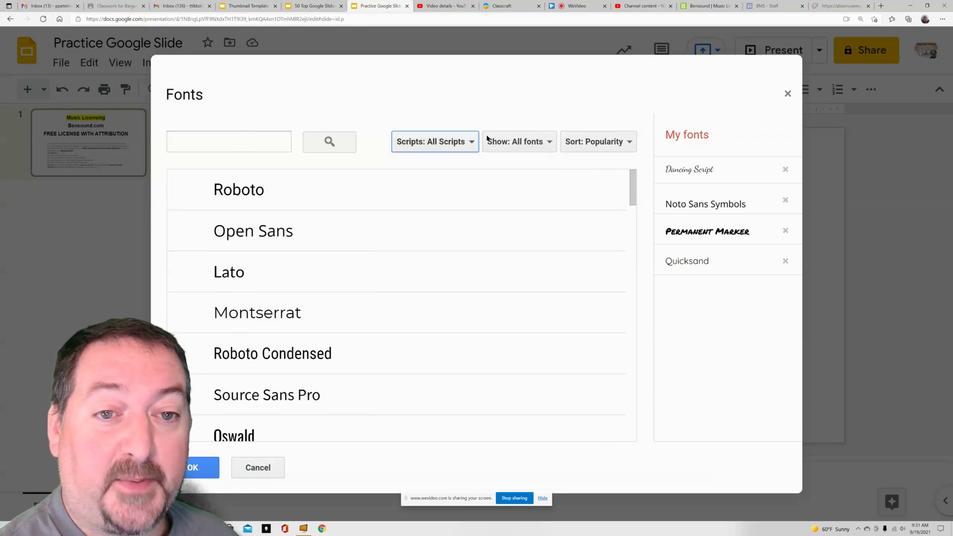
click(549, 141)
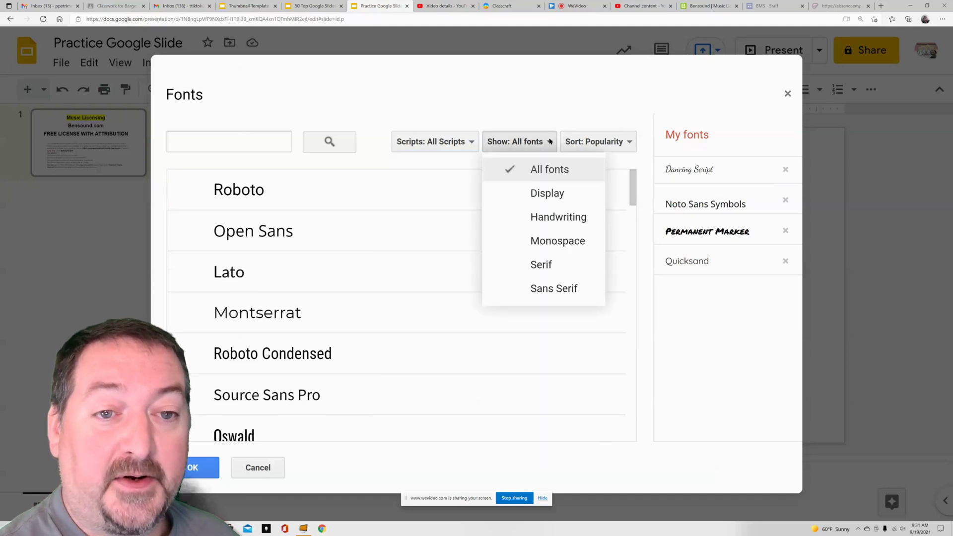
click(558, 217)
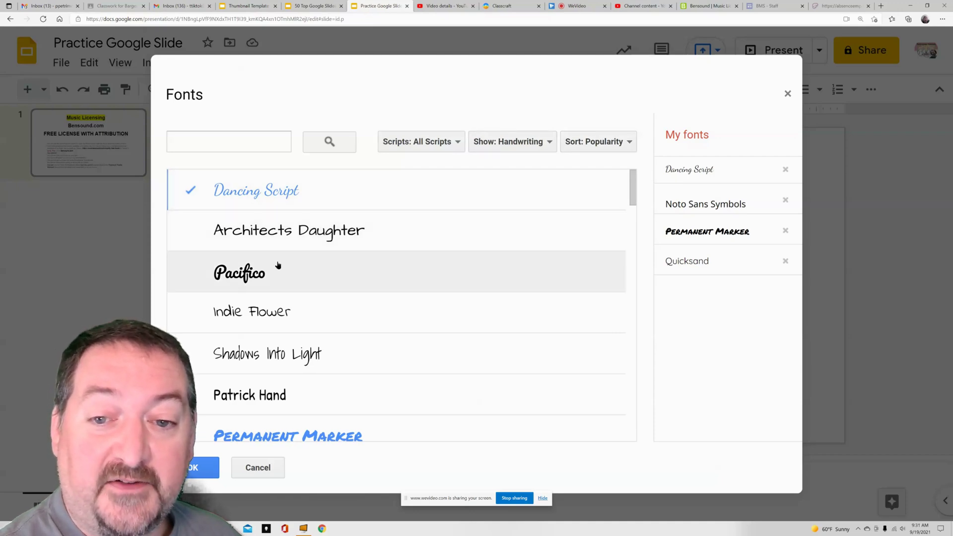
scroll(277, 283, down, 3)
scroll(277, 282, down, 1)
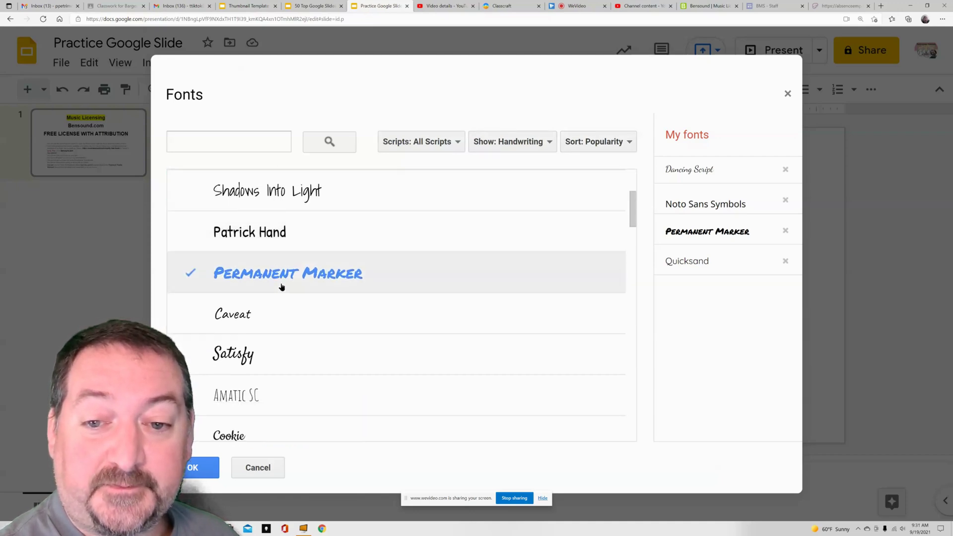
scroll(292, 298, down, 2)
- Add Satisfy, Cookie, Parisienne and Merienda to my fonts and confirm with OK
click(258, 275)
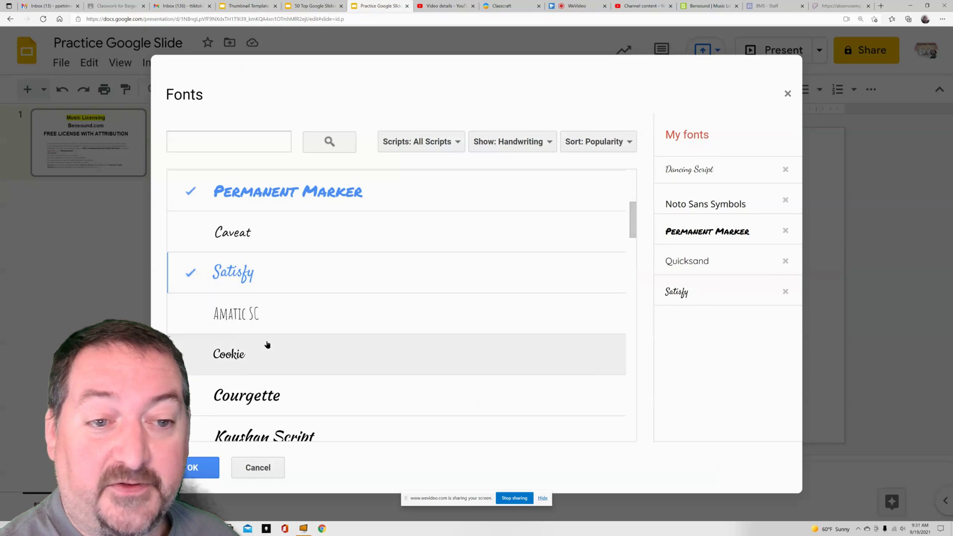
click(241, 352)
scroll(277, 321, down, 3)
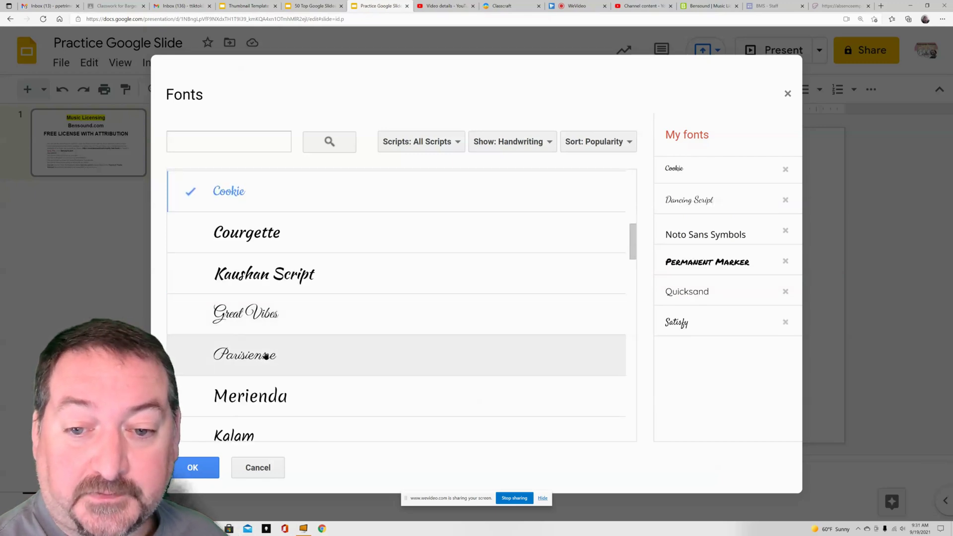
click(261, 360)
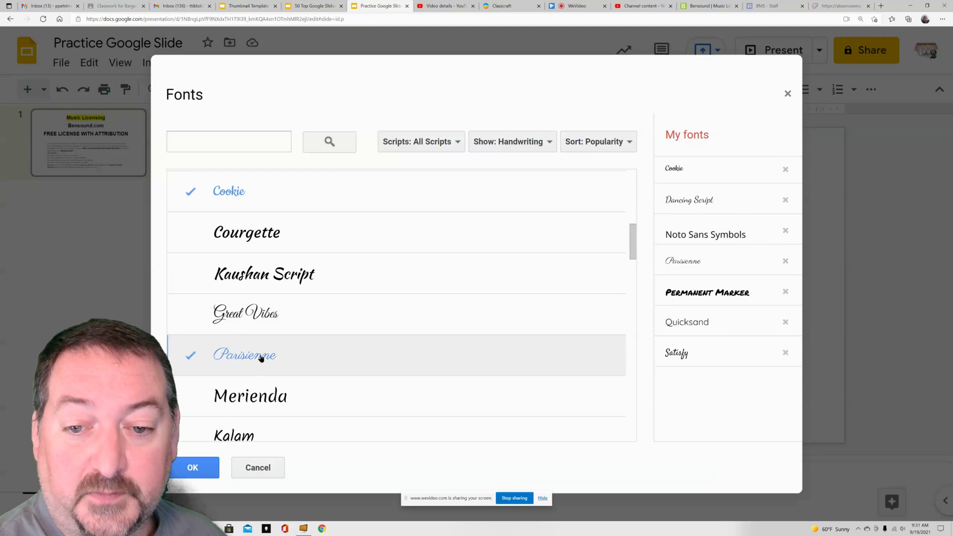
click(267, 397)
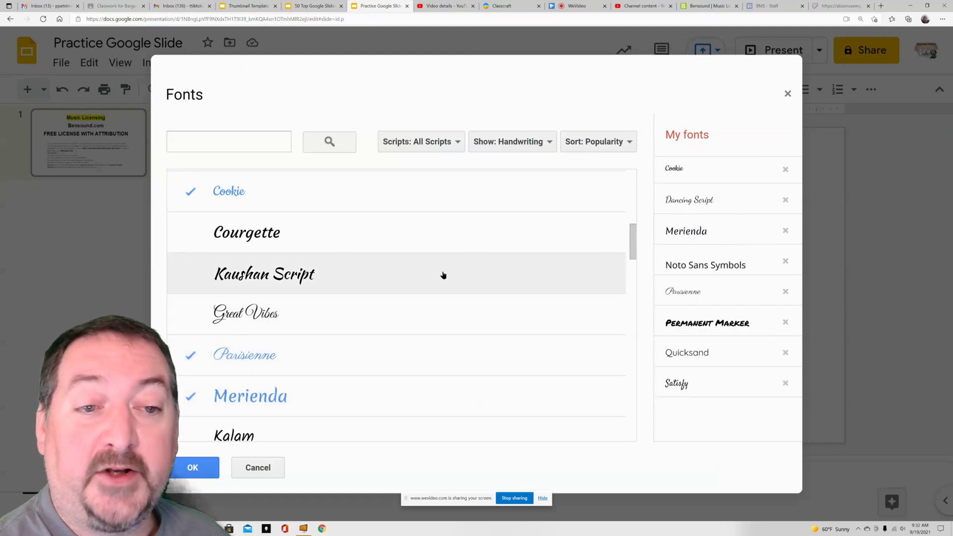
click(541, 498)
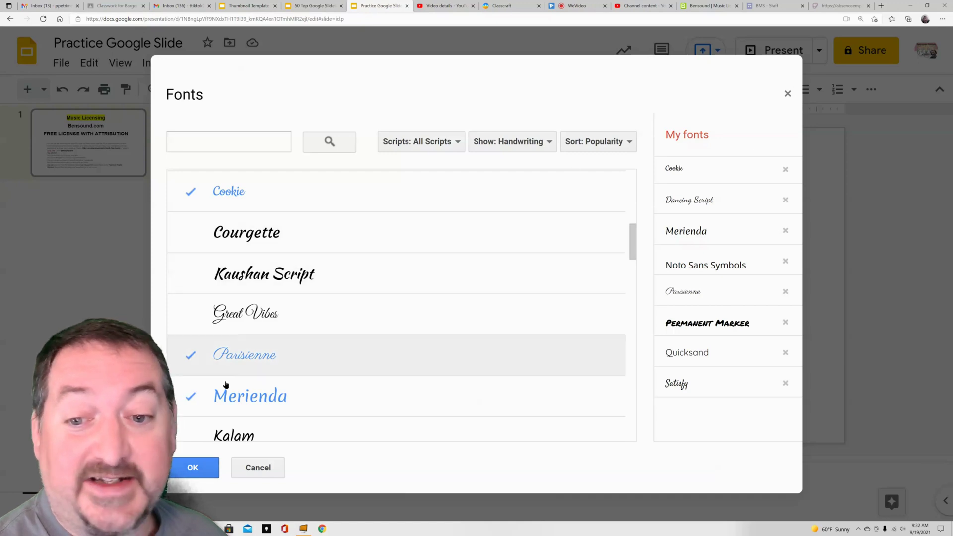
click(193, 466)
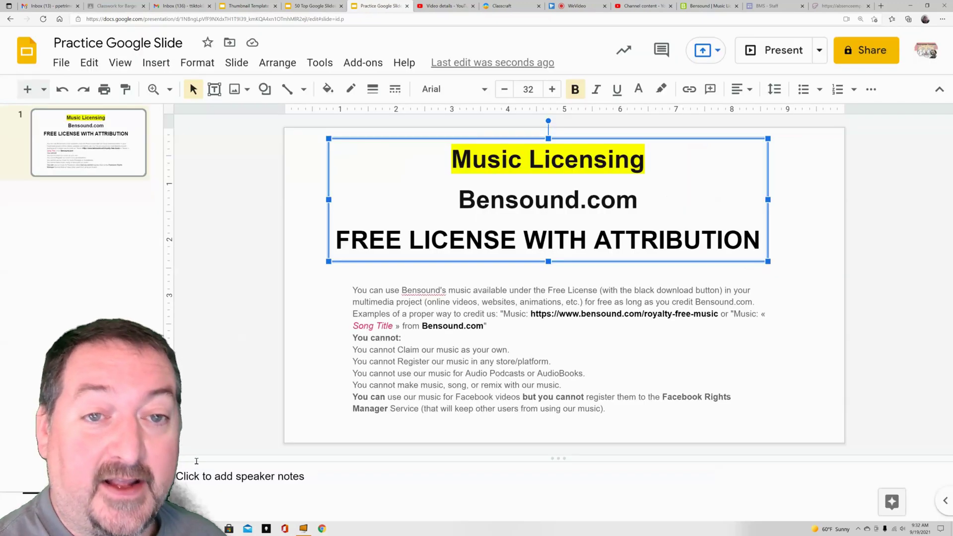
- Switch the title font to Cookie, then to Dancing Script, and reselect the title box
click(482, 90)
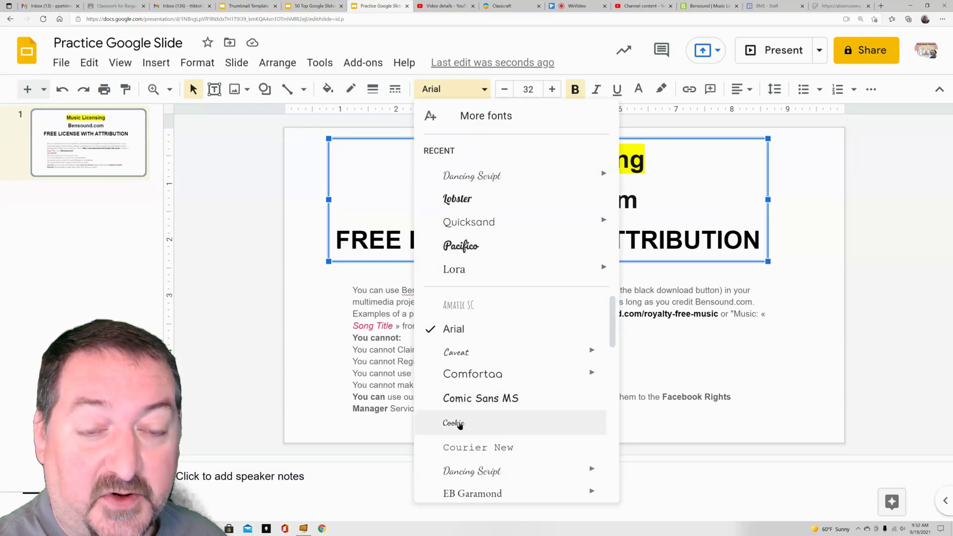
click(454, 423)
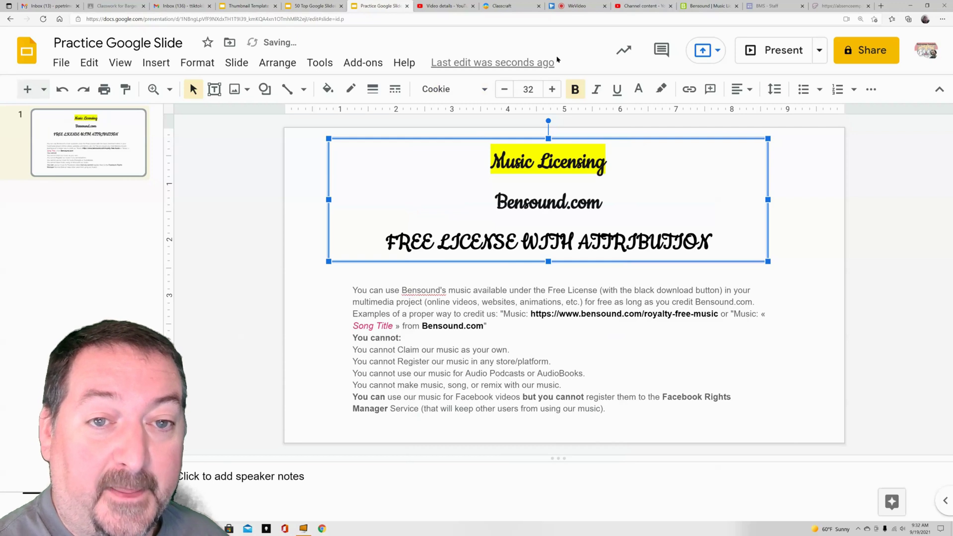
click(475, 87)
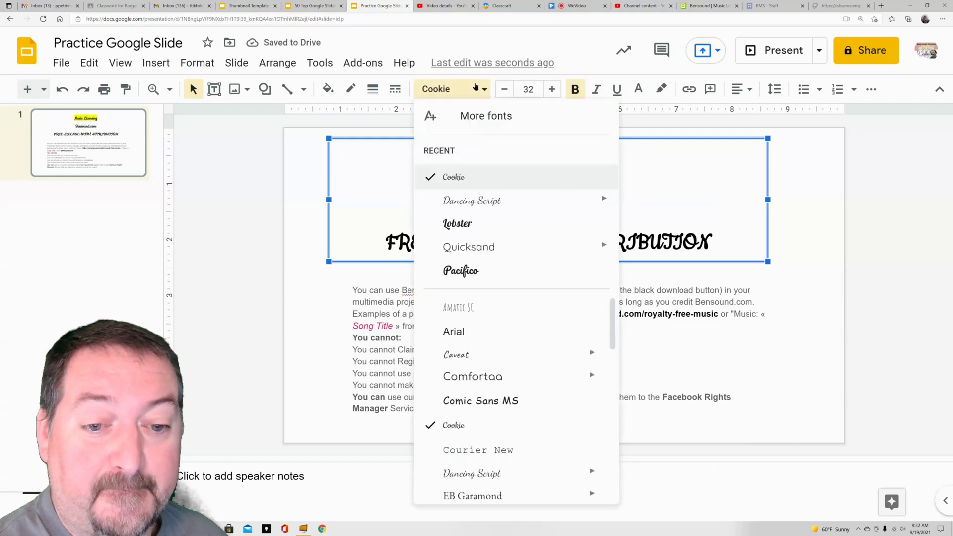
click(484, 472)
click(639, 223)
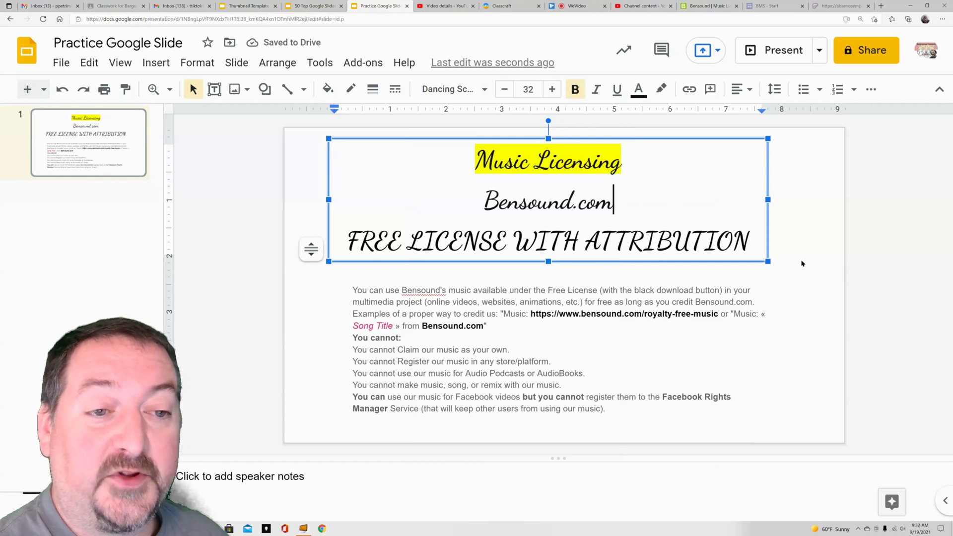
click(828, 258)
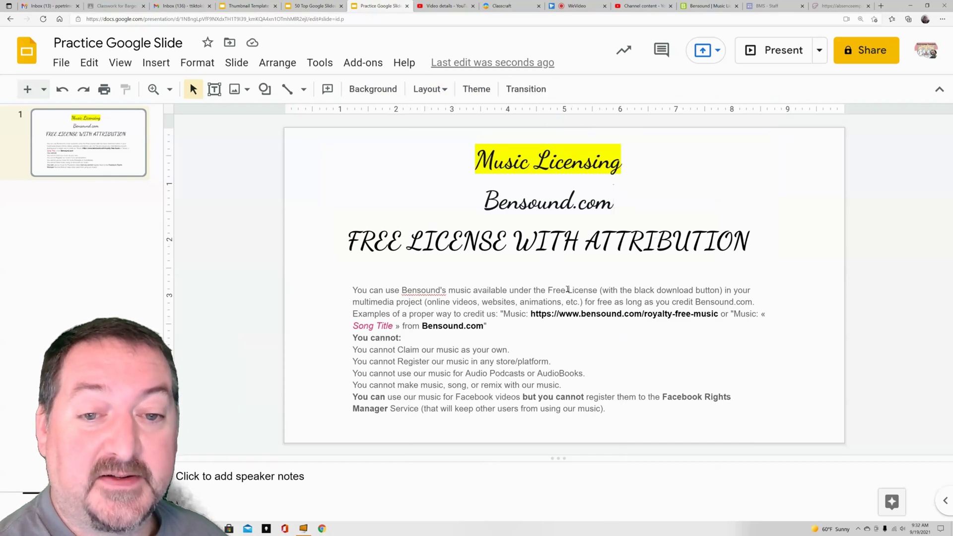
click(633, 198)
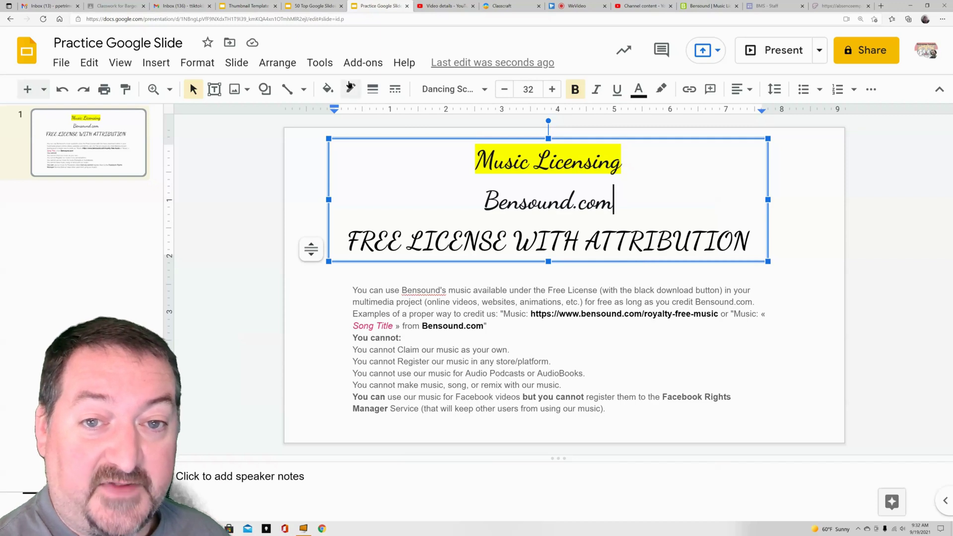
- Fill the title box with pale yellow and glance at the slide background settings
click(328, 89)
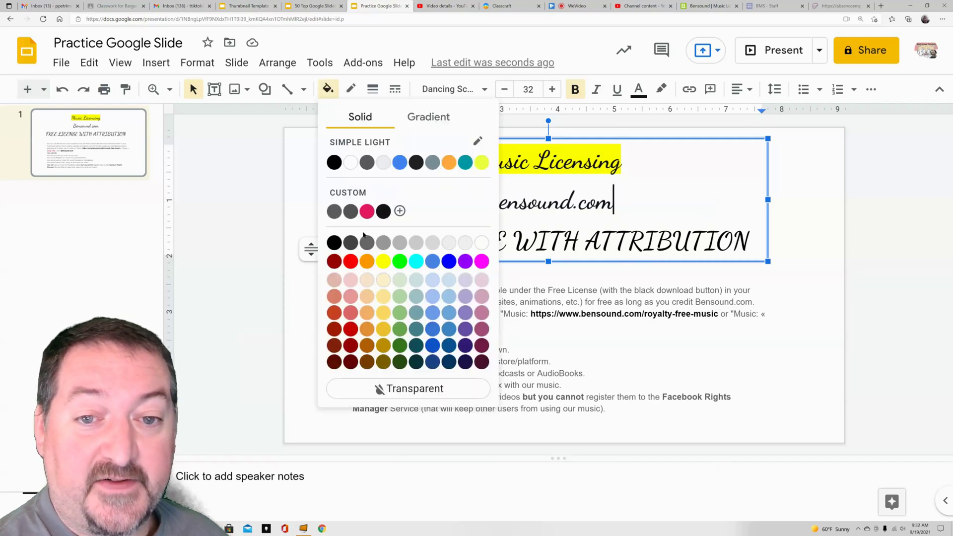
click(351, 279)
right_click(351, 279)
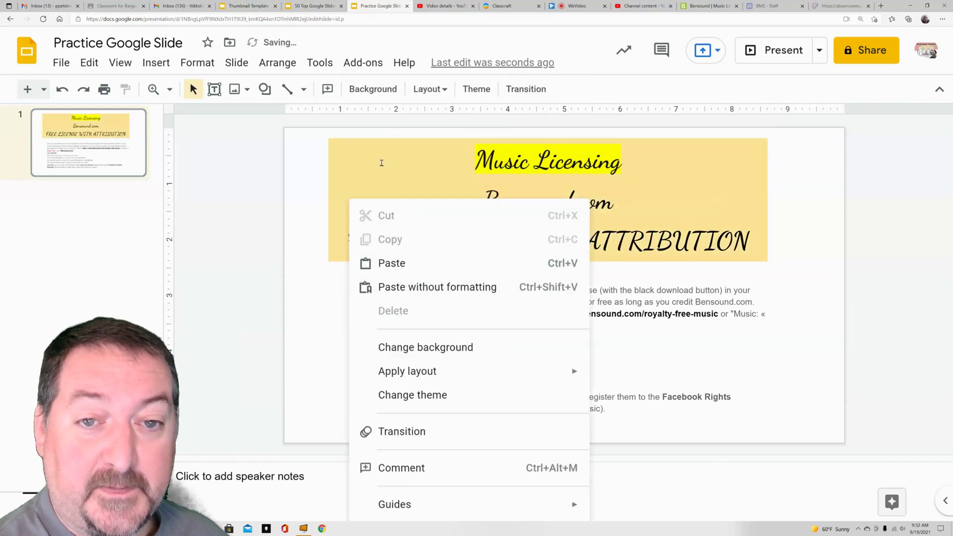
click(373, 88)
click(577, 188)
click(325, 247)
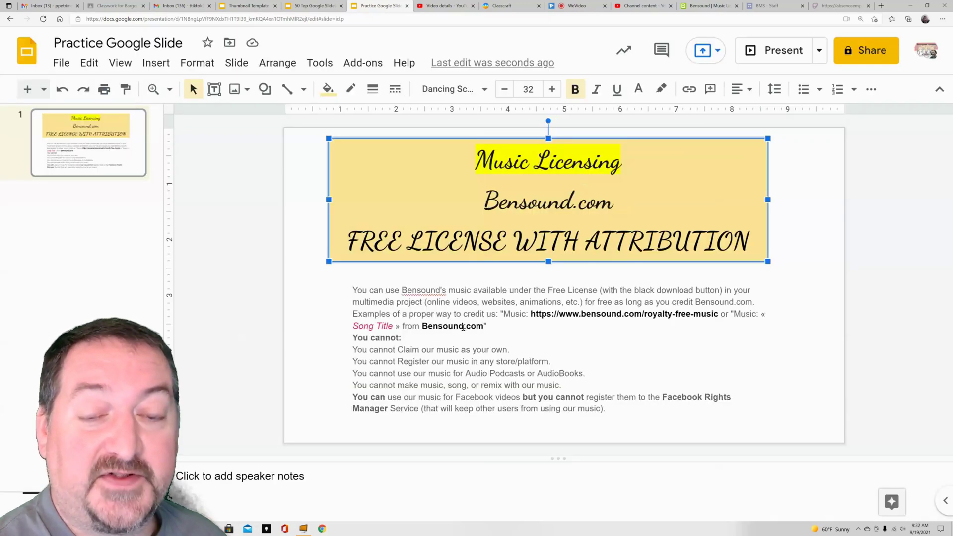
- Change the title box fill to orange, then light blue, and select FREE LICENSE
click(327, 89)
click(367, 261)
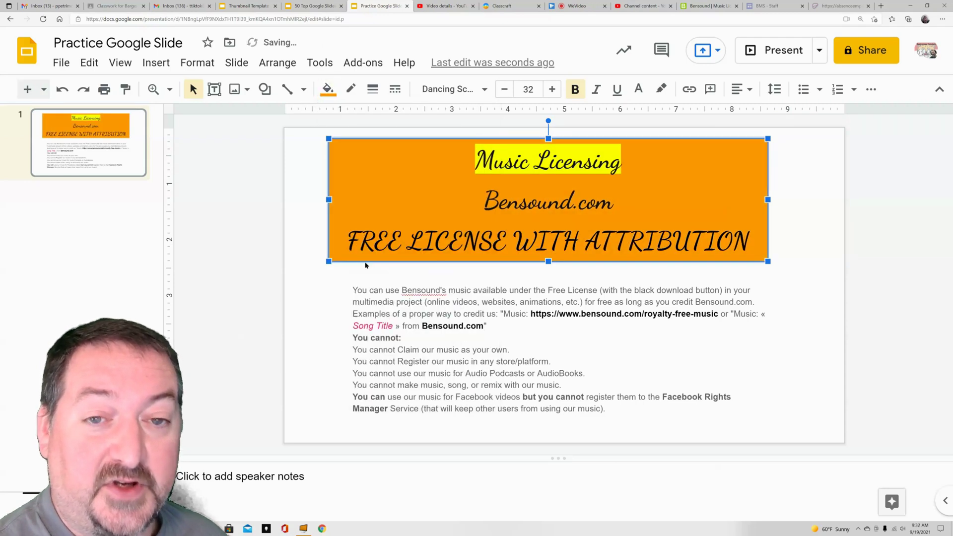
click(332, 93)
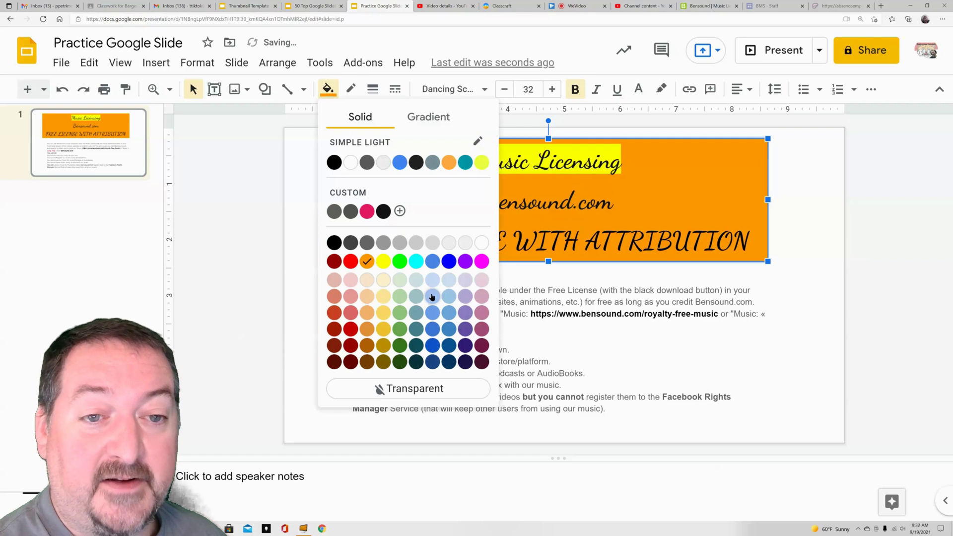
click(429, 278)
click(481, 219)
drag(506, 248, 348, 243)
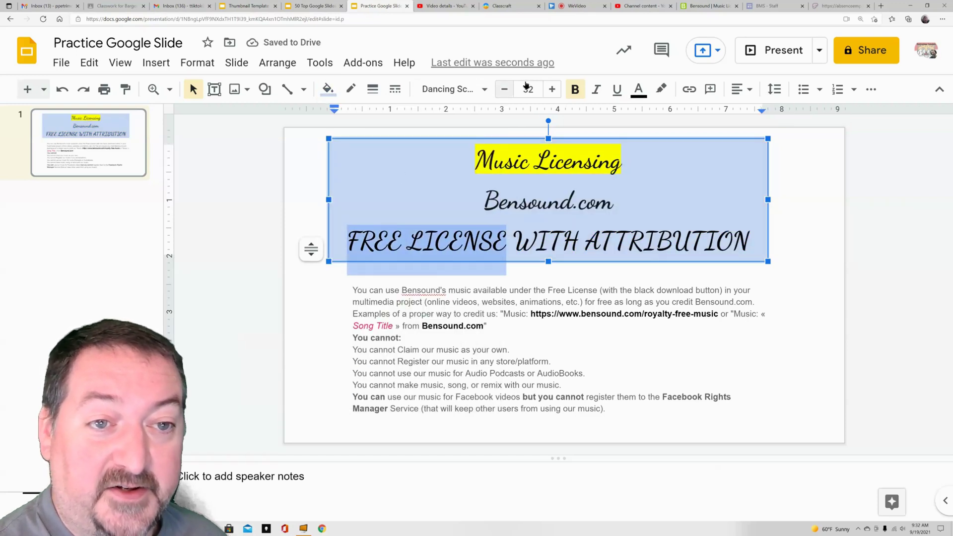
- Colour FREE LICENSE red in the third title line, then reselect the whole title box
click(644, 90)
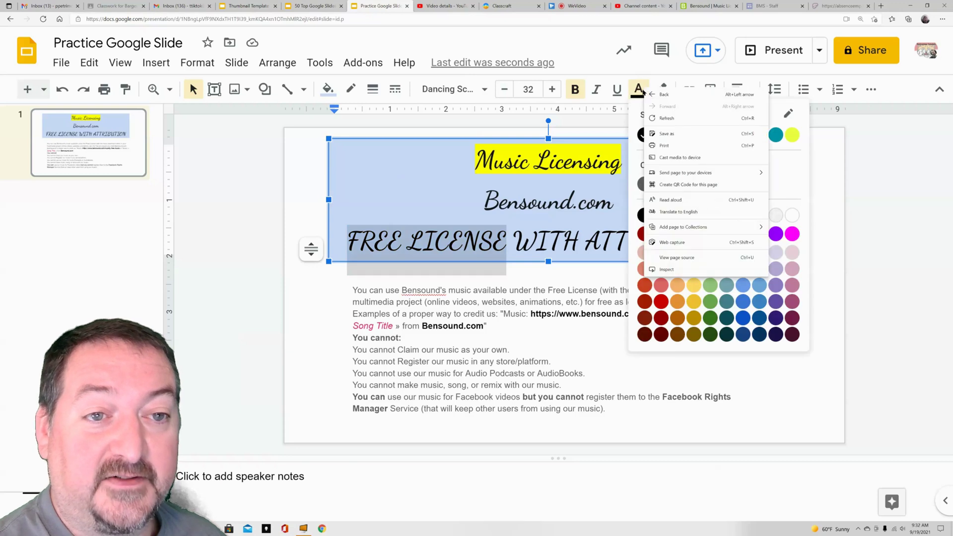
click(642, 132)
click(639, 90)
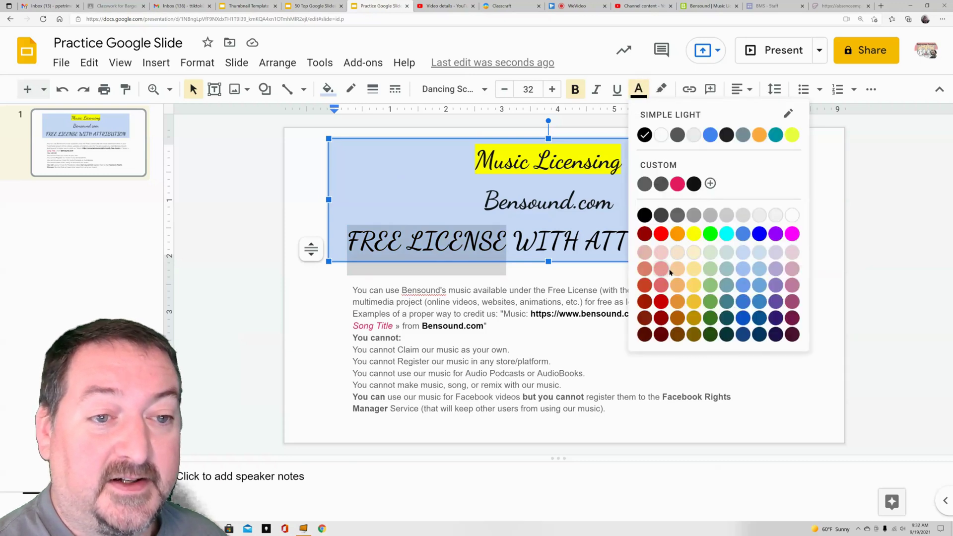
click(665, 233)
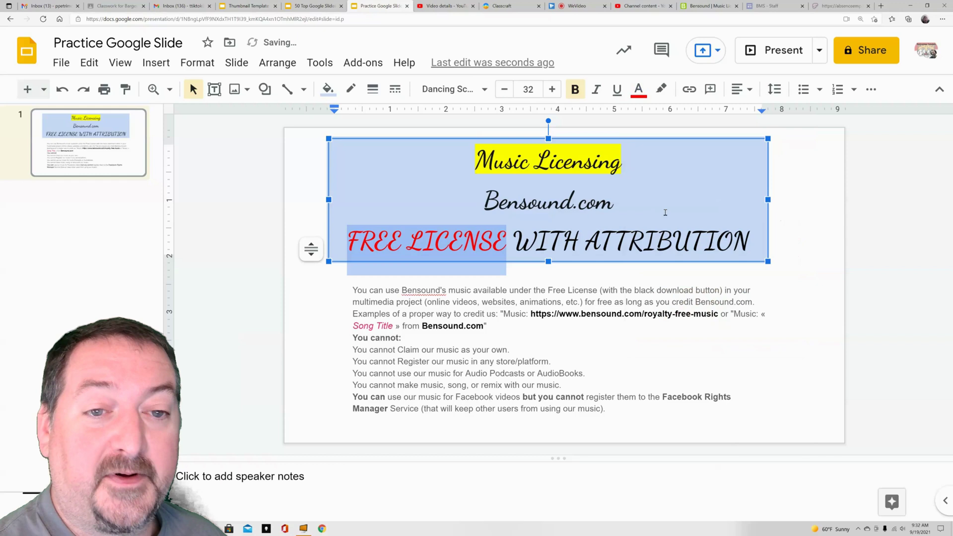
click(665, 212)
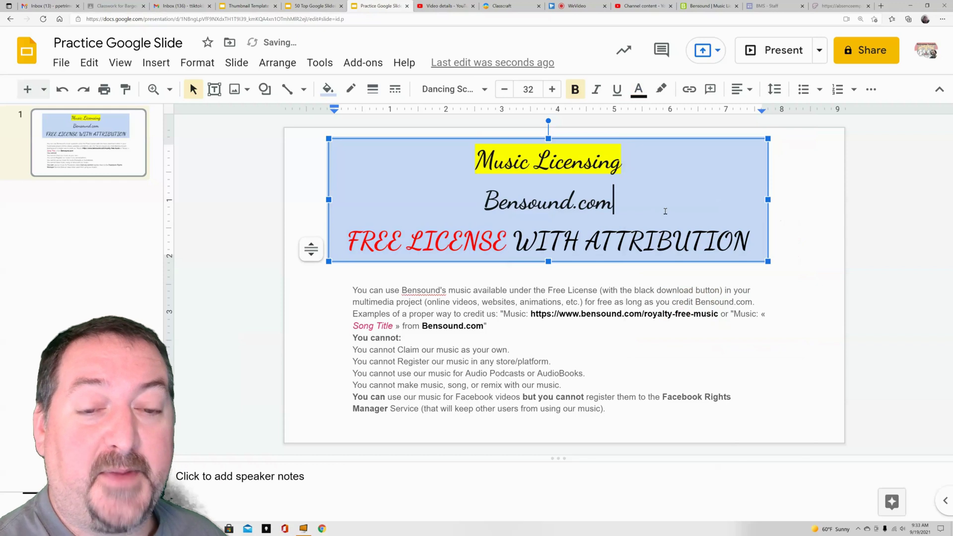
click(808, 219)
click(709, 254)
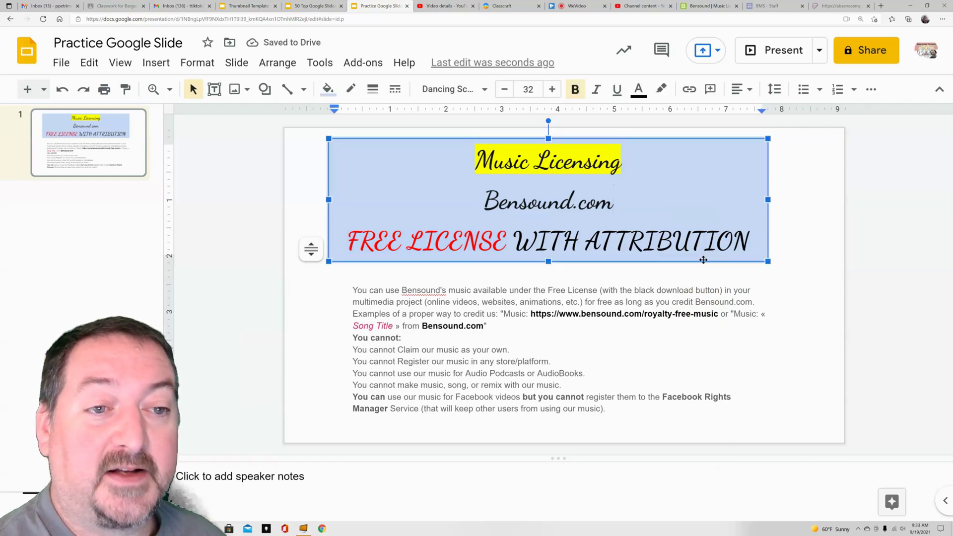
click(323, 247)
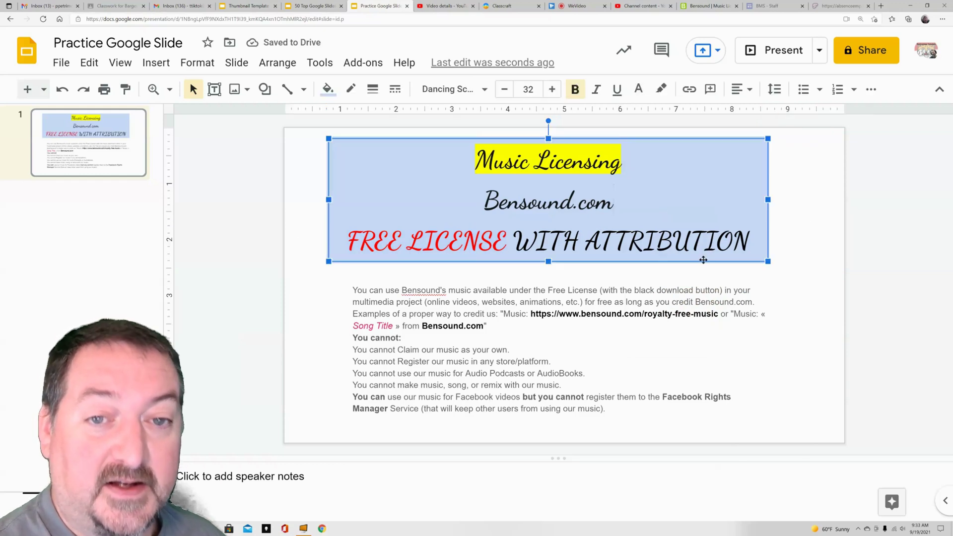
- Give the title box a purple border with an 8px weight
click(353, 92)
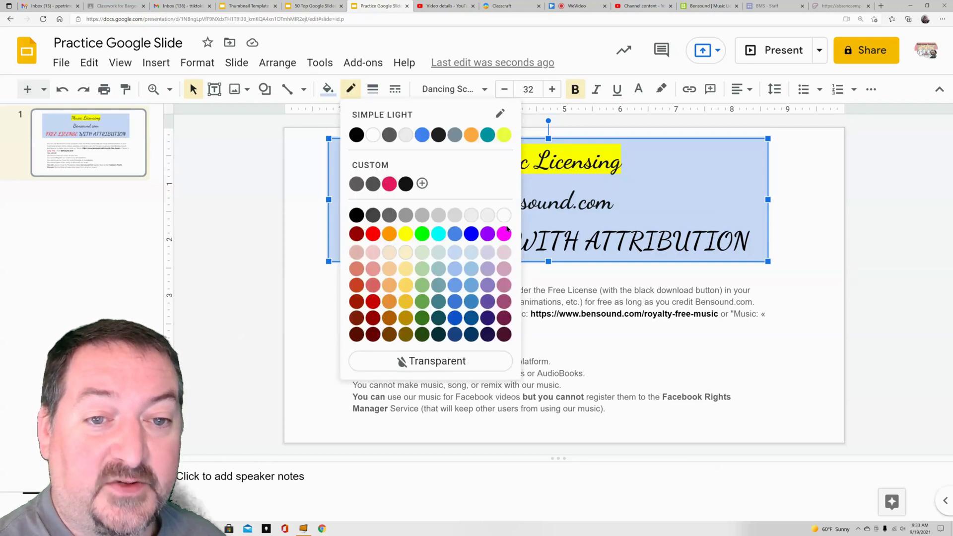
click(484, 234)
click(829, 262)
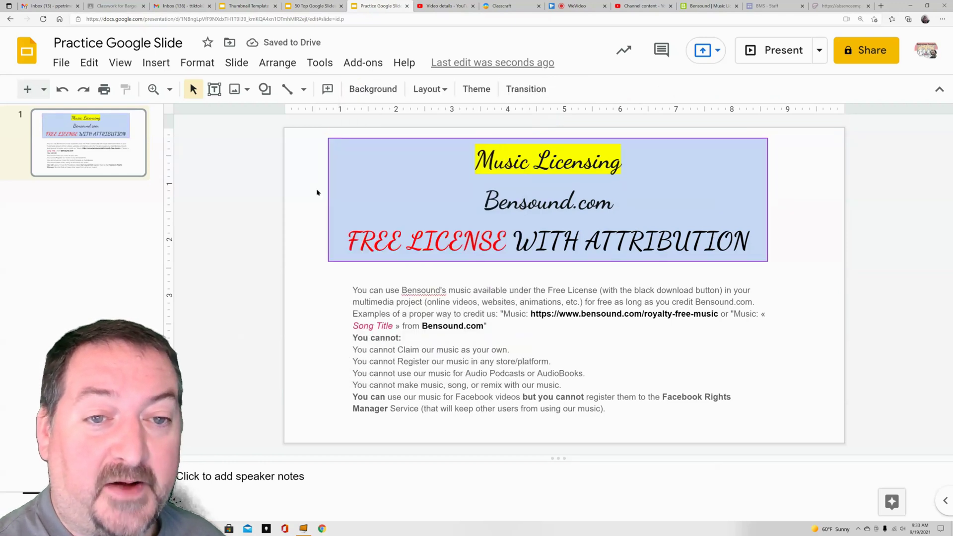
click(369, 139)
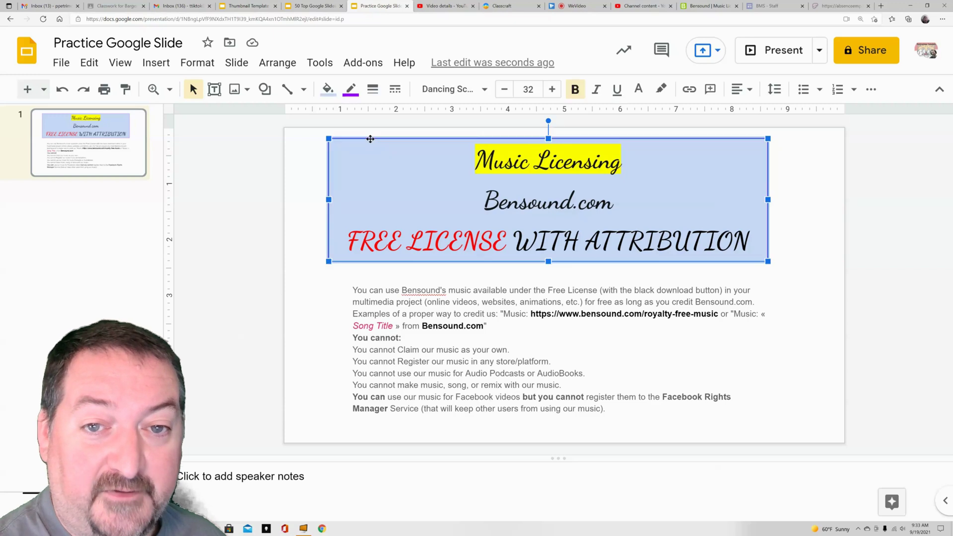
click(373, 90)
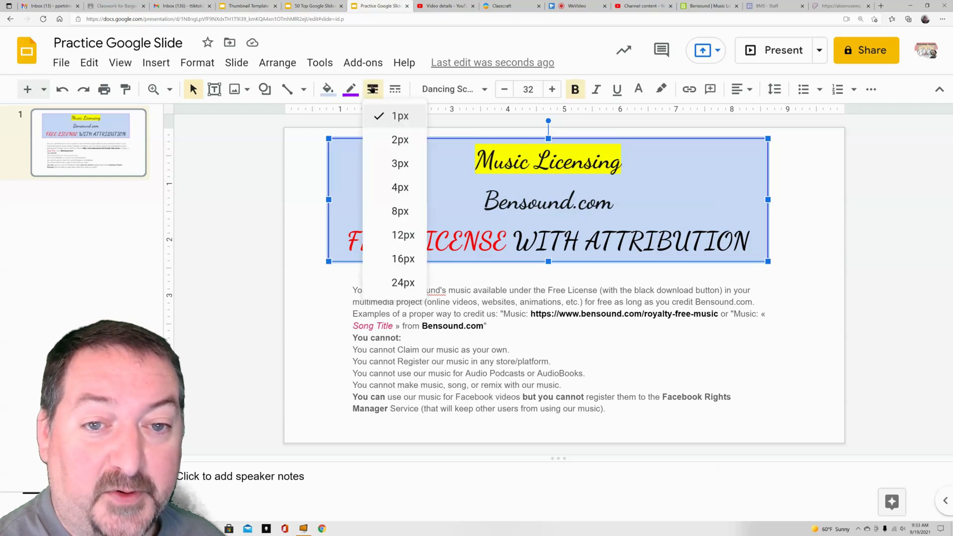
click(392, 212)
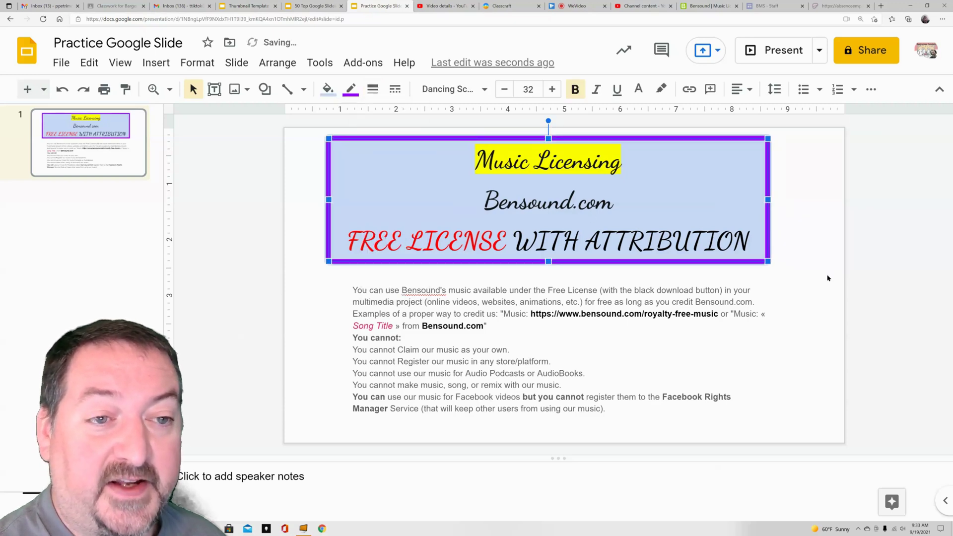
click(815, 237)
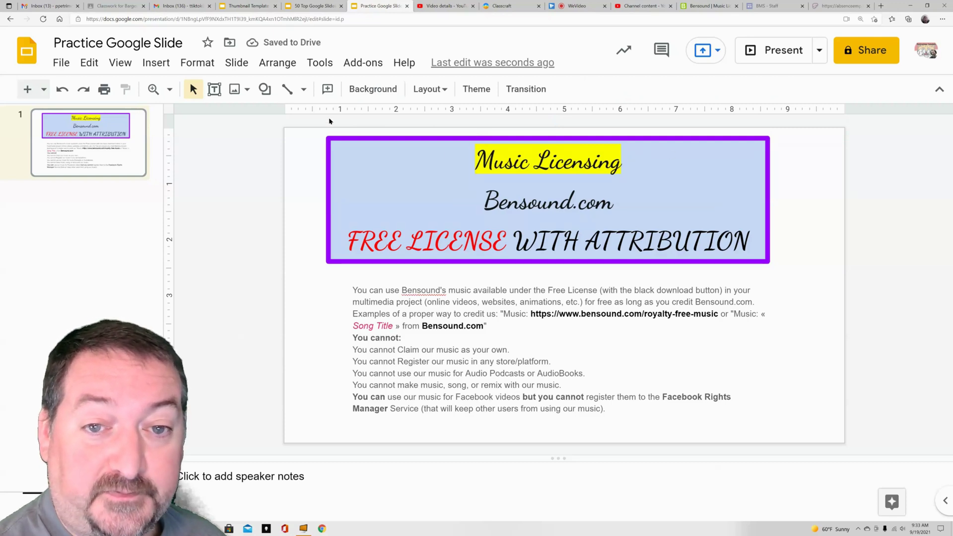
- Change the title box's purple border dash style to dotted and check it
click(357, 141)
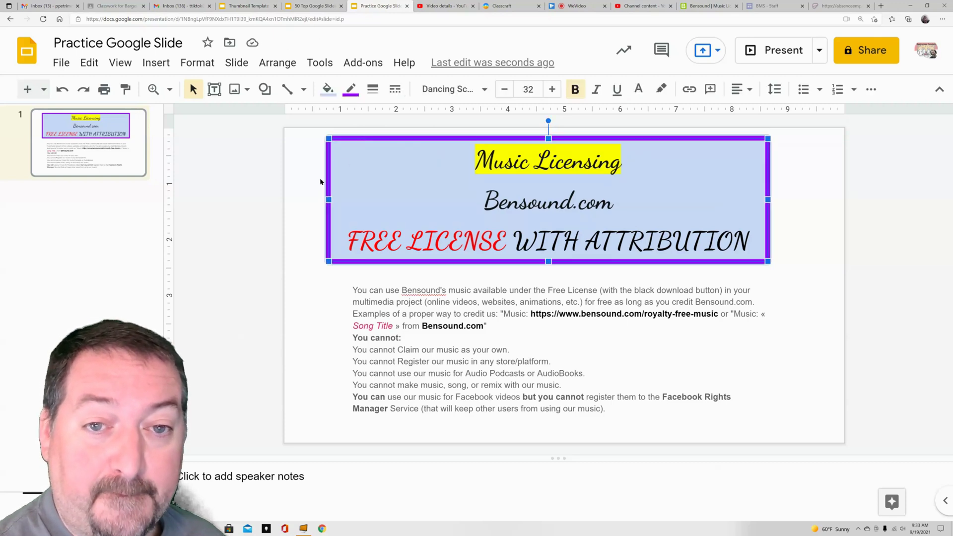
click(395, 90)
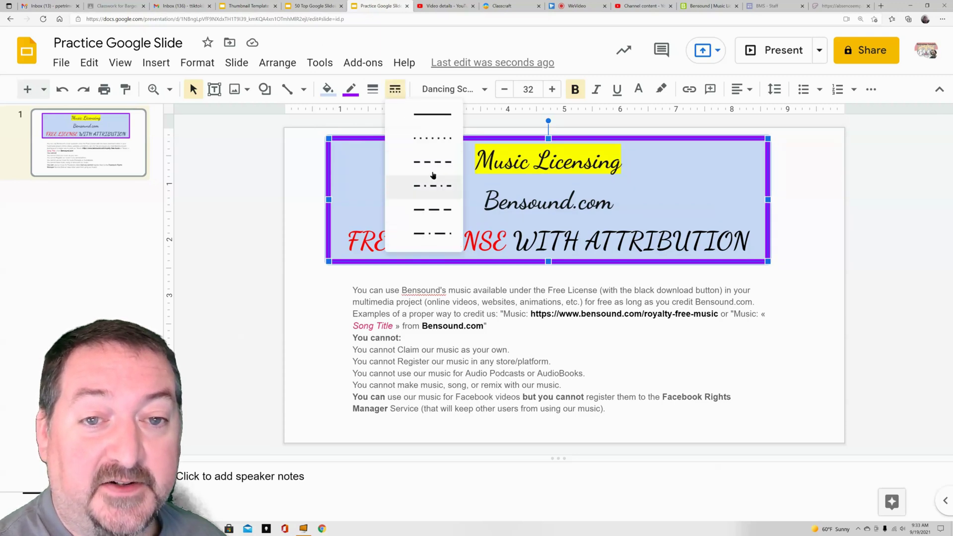
click(440, 137)
click(810, 204)
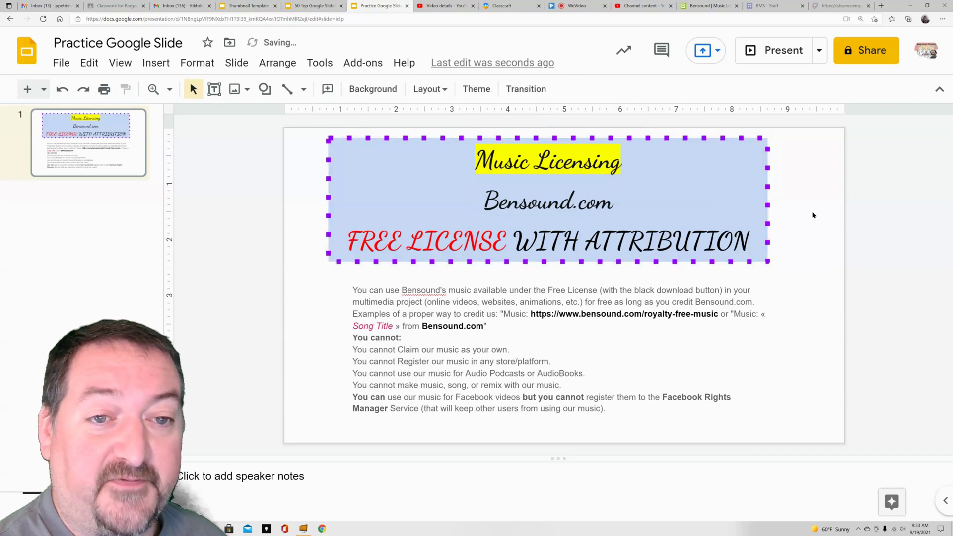
click(693, 257)
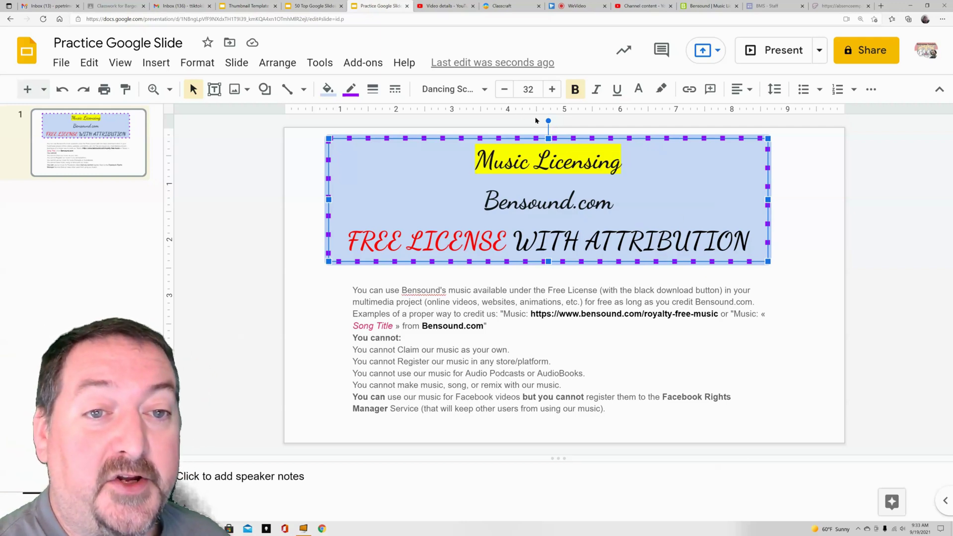
- Rotate the title box clockwise and nudge it upward
drag(548, 121, 705, 180)
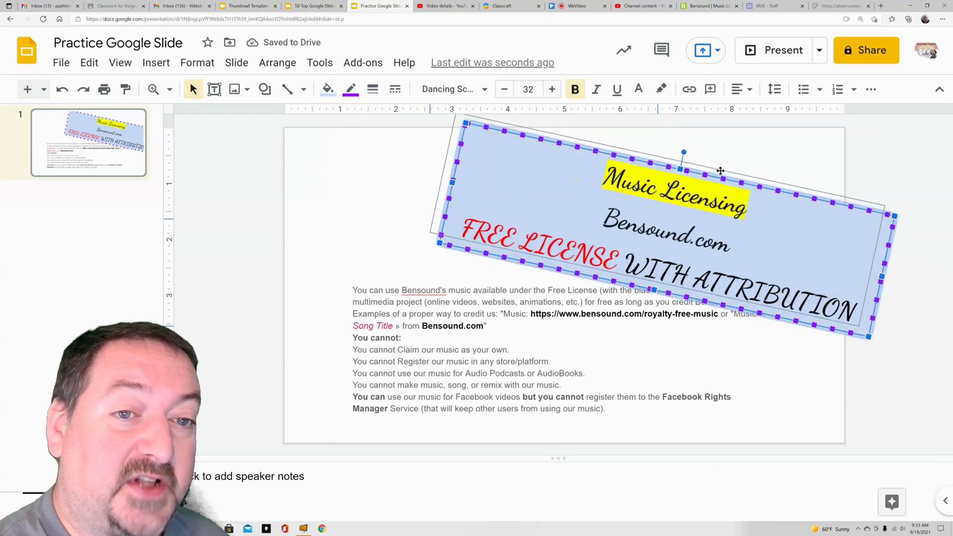
drag(721, 174, 720, 164)
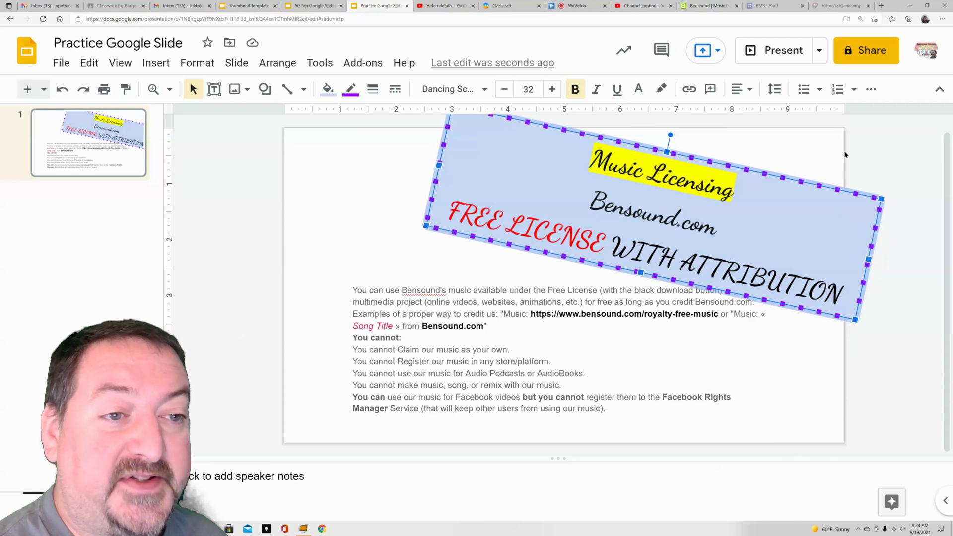
right_click(847, 303)
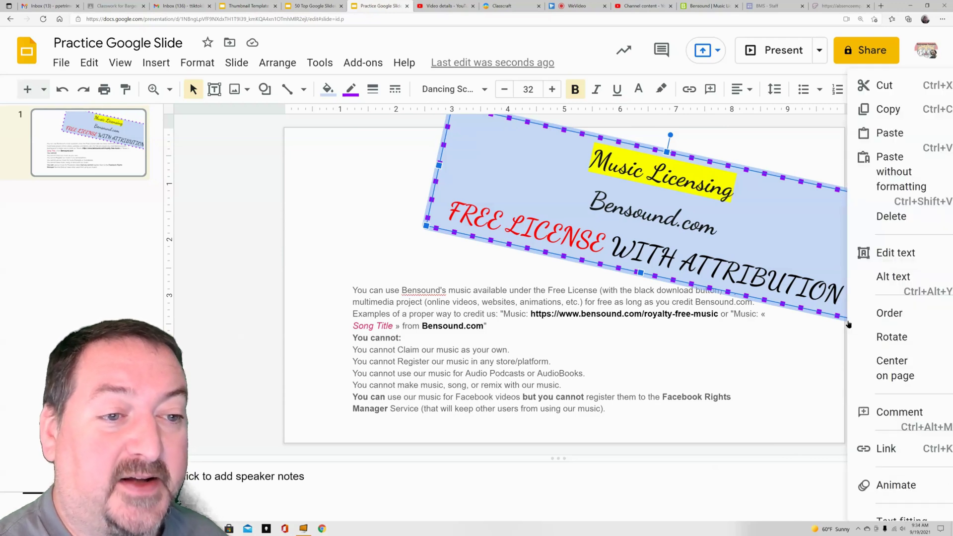
click(828, 368)
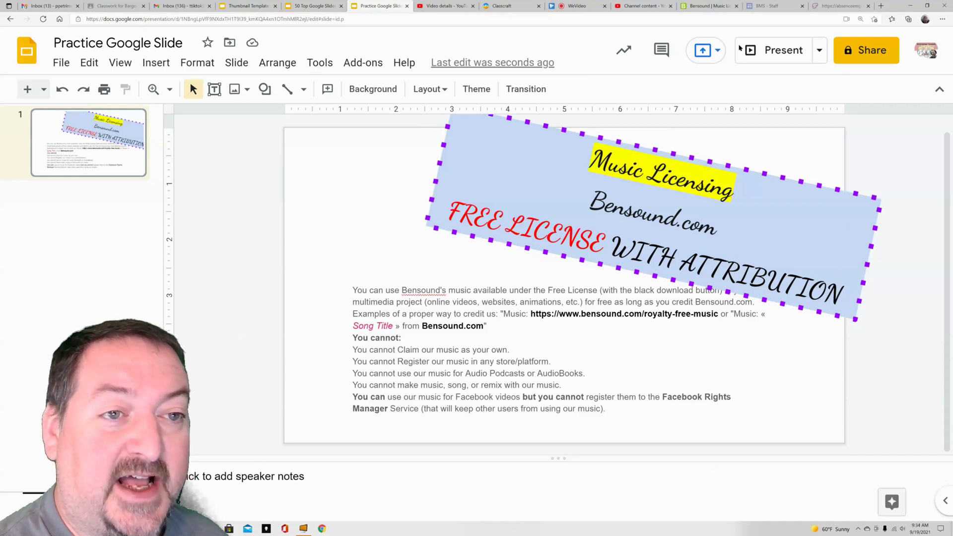
- Preview the slide in Present mode, then exit and reselect the title box
click(761, 50)
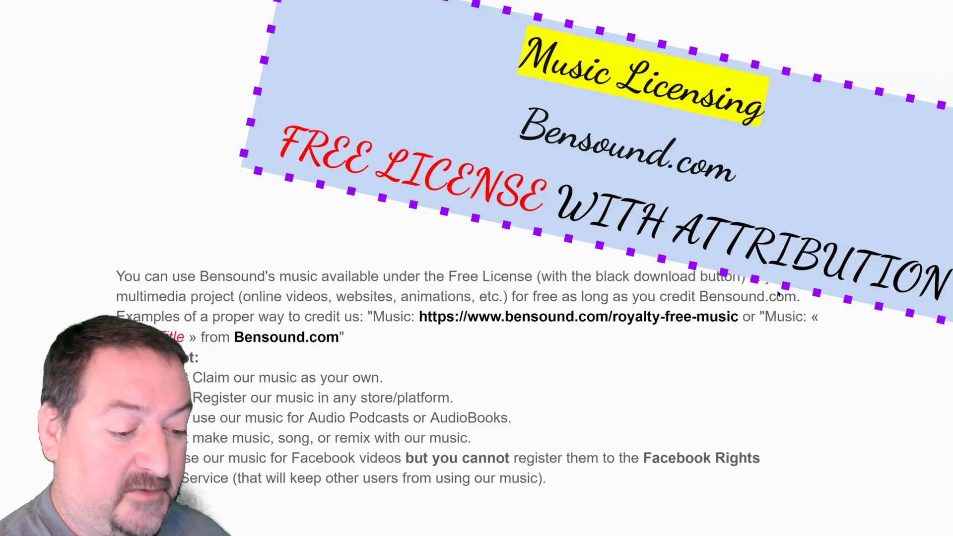
key(Escape)
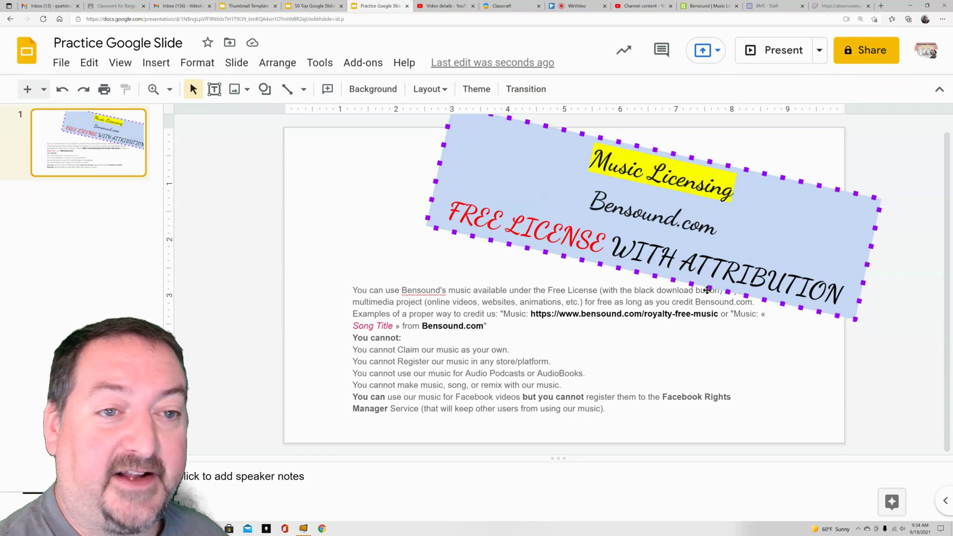
click(684, 155)
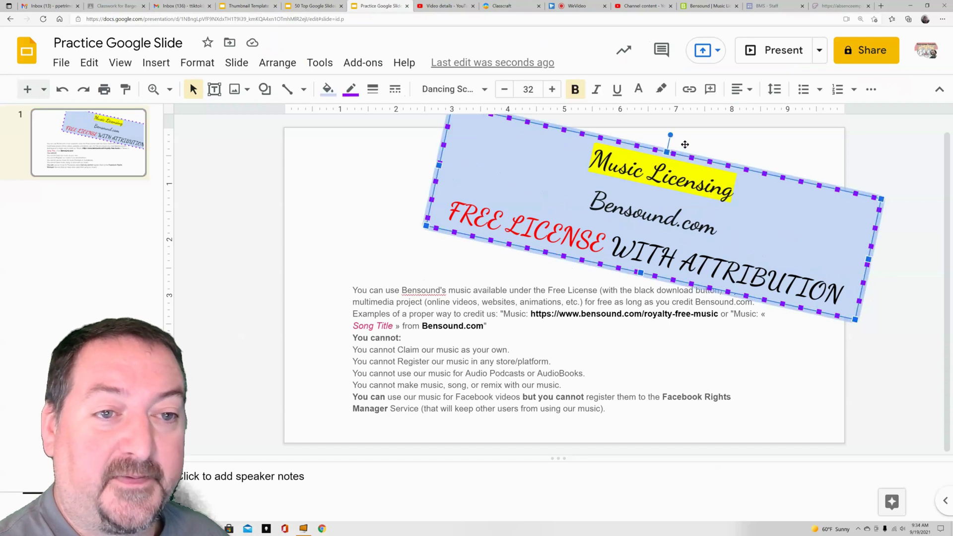
click(675, 139)
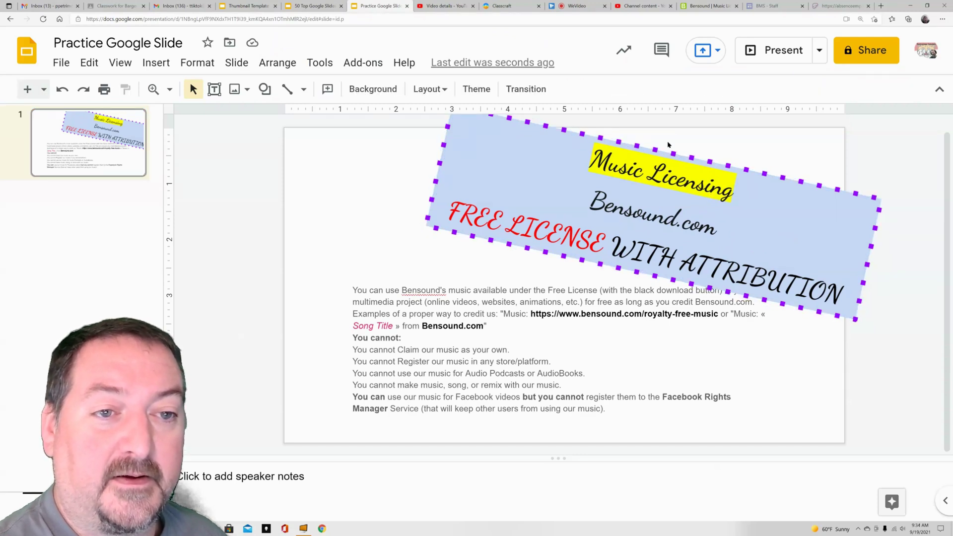
click(663, 149)
- Tilt the title box counter-clockwise and shift it left and down
drag(670, 134, 635, 135)
click(647, 145)
click(569, 170)
drag(568, 170, 471, 181)
- Level the title box, centre it at the slide top, and nudge the body text box
drag(538, 146, 610, 158)
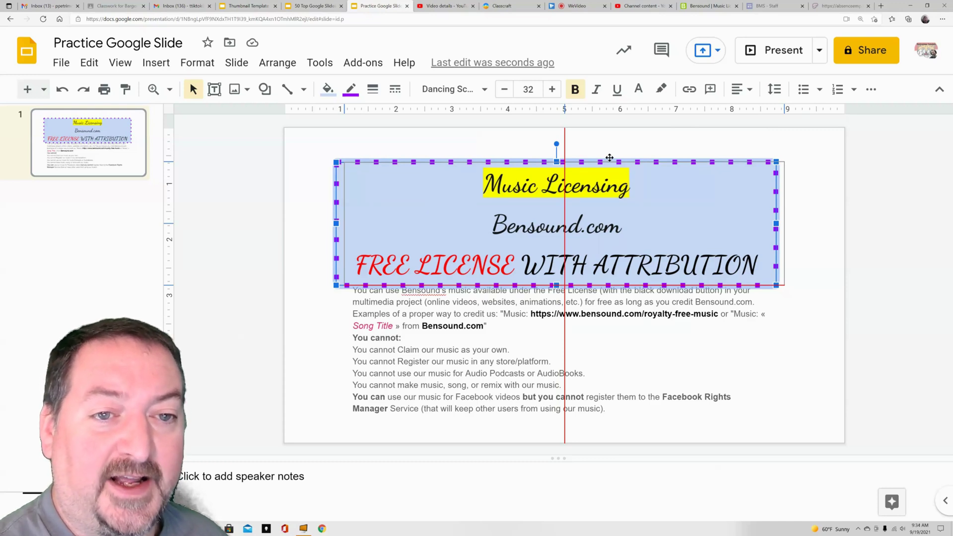
mouse_move(609, 157)
mouse_down()
mouse_move(642, 157)
mouse_move(615, 153)
mouse_up()
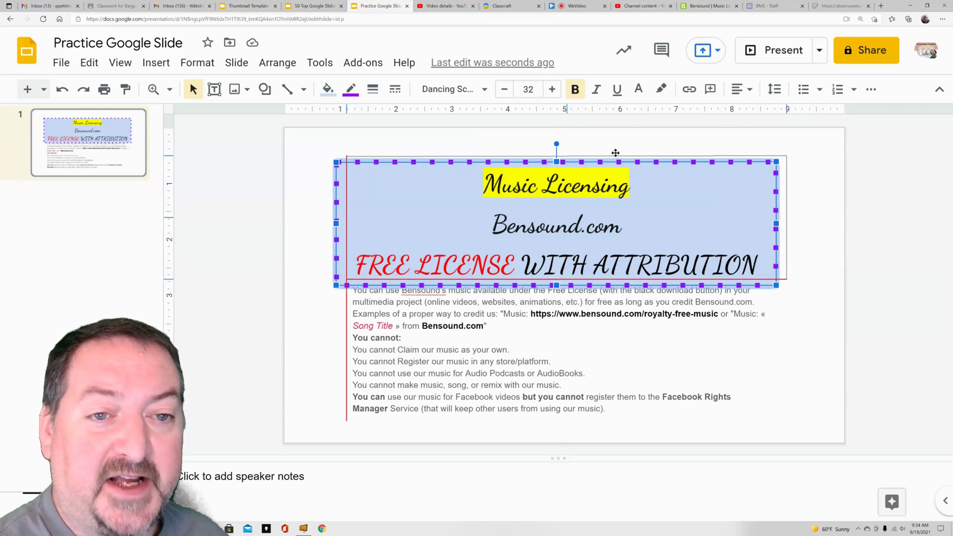
mouse_move(615, 153)
mouse_down()
mouse_move(628, 151)
mouse_move(610, 152)
mouse_up()
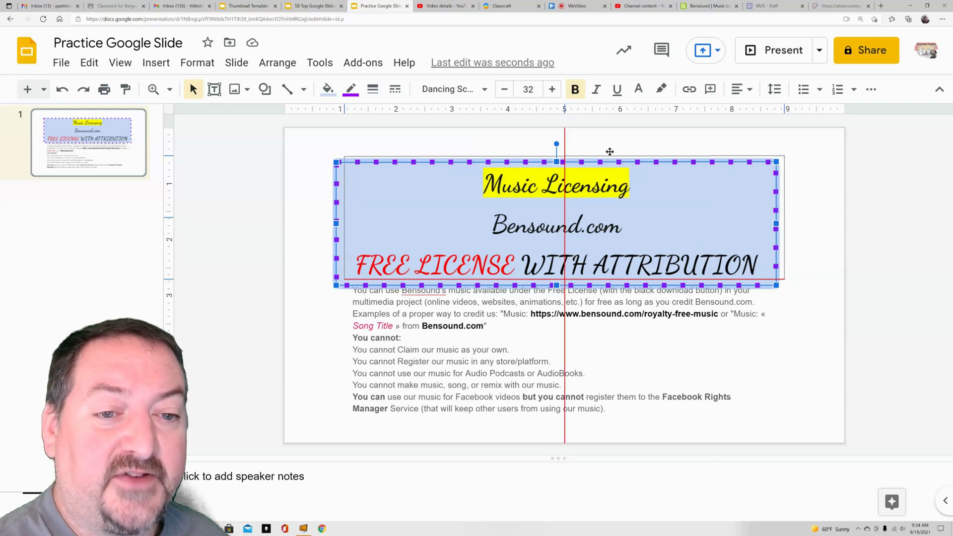
mouse_move(610, 151)
mouse_down()
mouse_move(610, 222)
mouse_move(610, 145)
mouse_up()
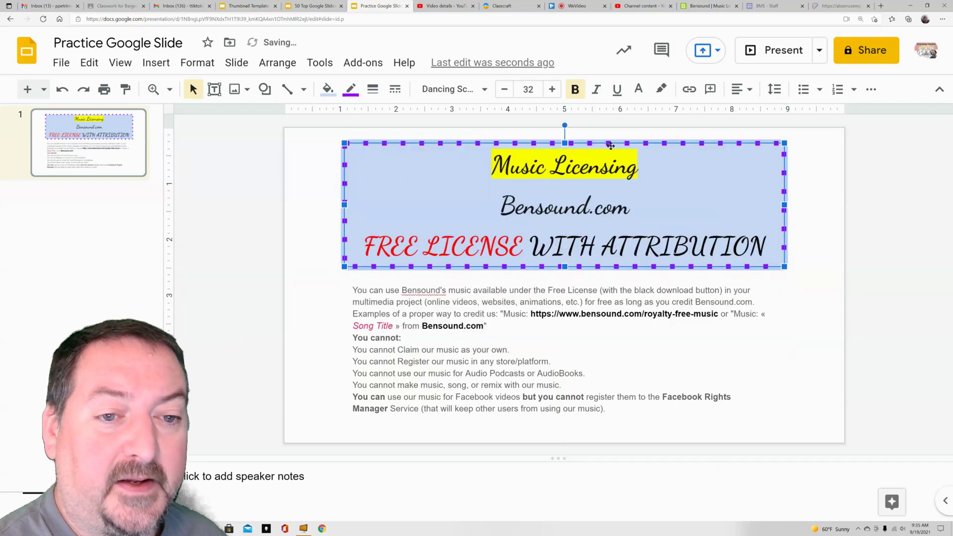
click(576, 300)
drag(599, 278, 600, 278)
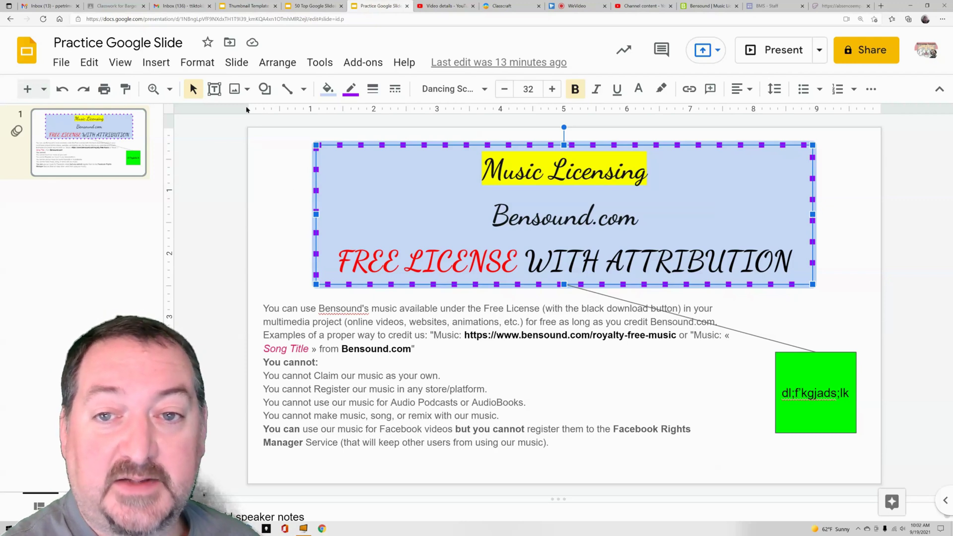
- Open Format options for the title box and review its 7.85 × 2.2 in size and scale
click(208, 64)
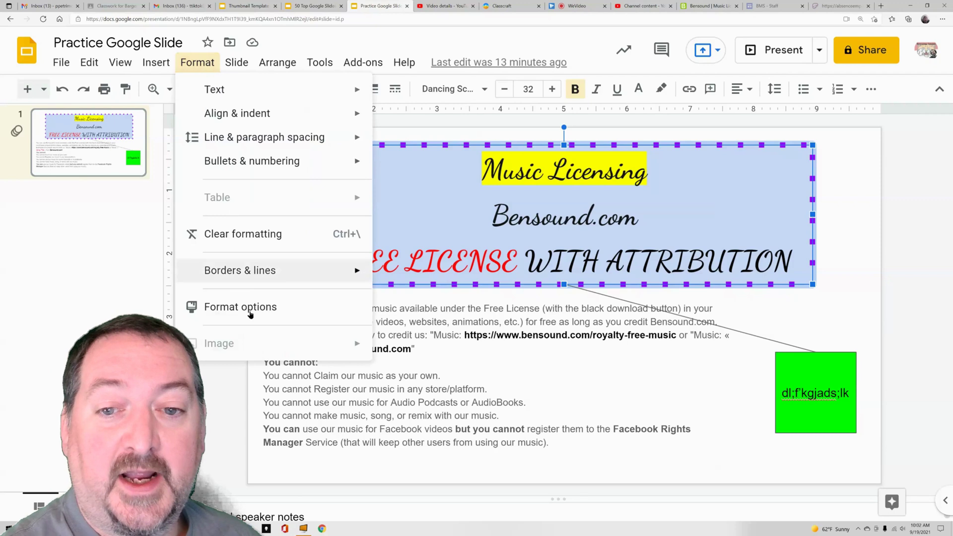
click(222, 308)
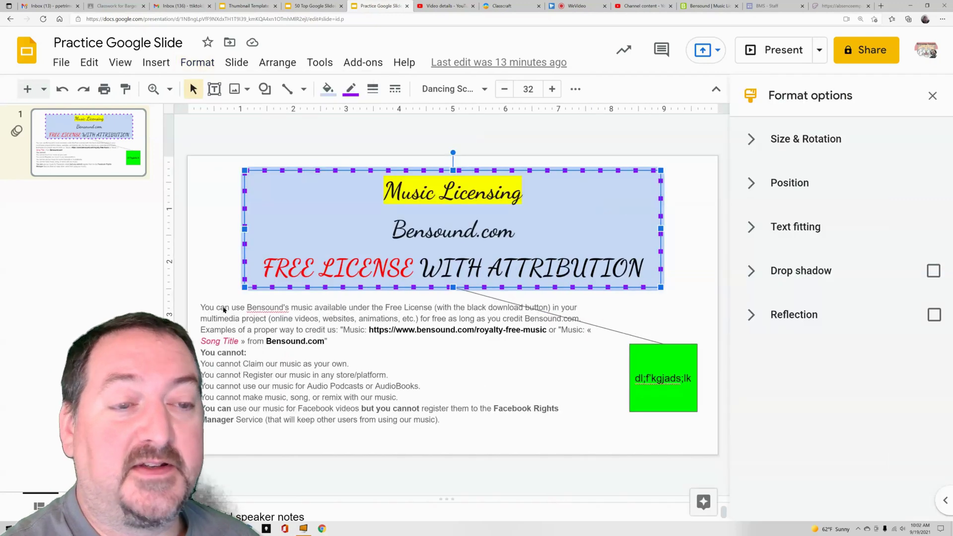
click(751, 140)
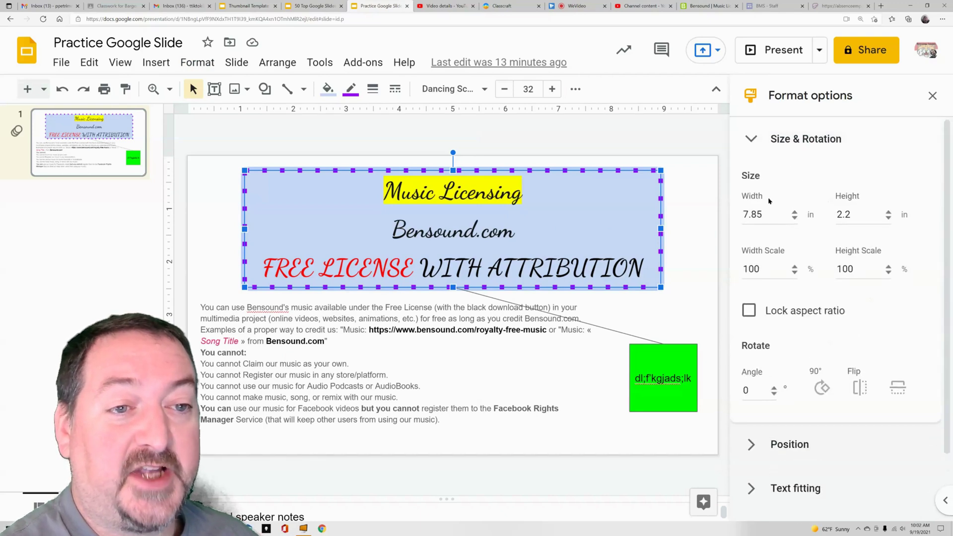
click(863, 213)
click(875, 272)
click(769, 270)
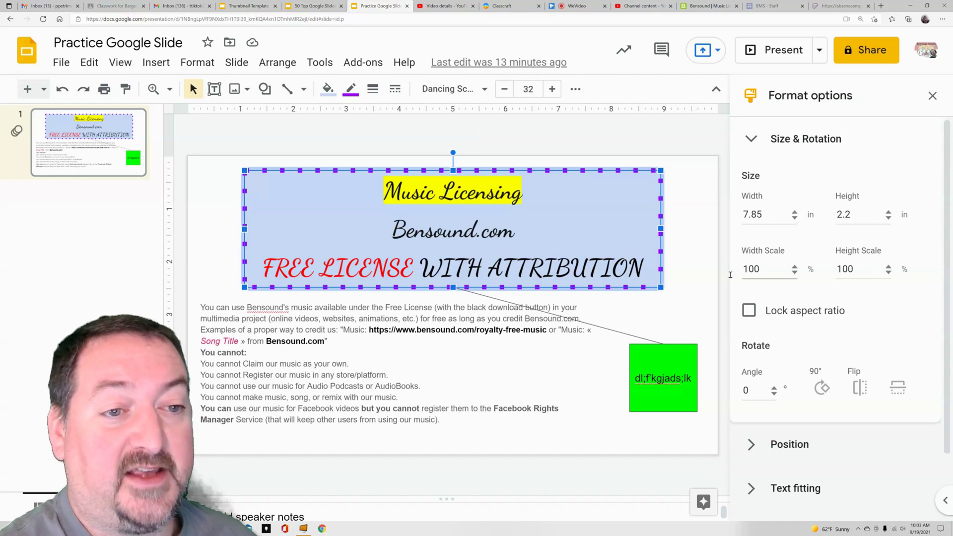
- Check the title box's position, keeping it measured from Top left, then show Text fitting
click(751, 139)
click(751, 181)
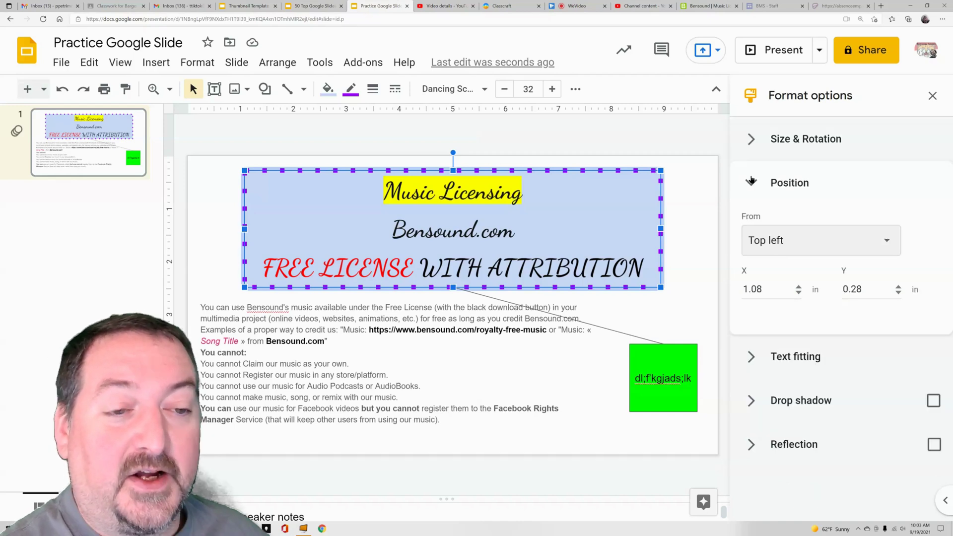
click(764, 243)
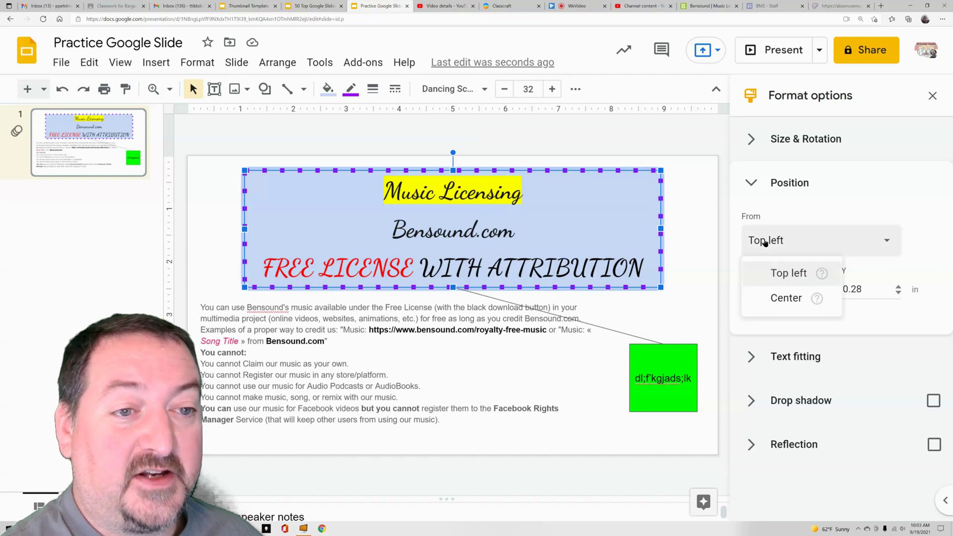
click(754, 183)
click(755, 183)
click(767, 232)
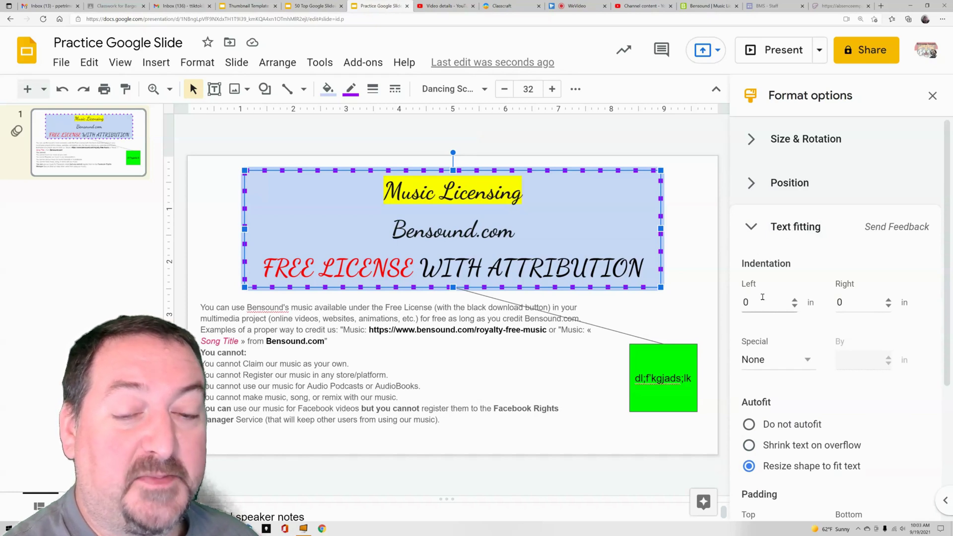
- Set the body text to Shrink text on overflow after trying and reverting 1-inch indents
click(253, 318)
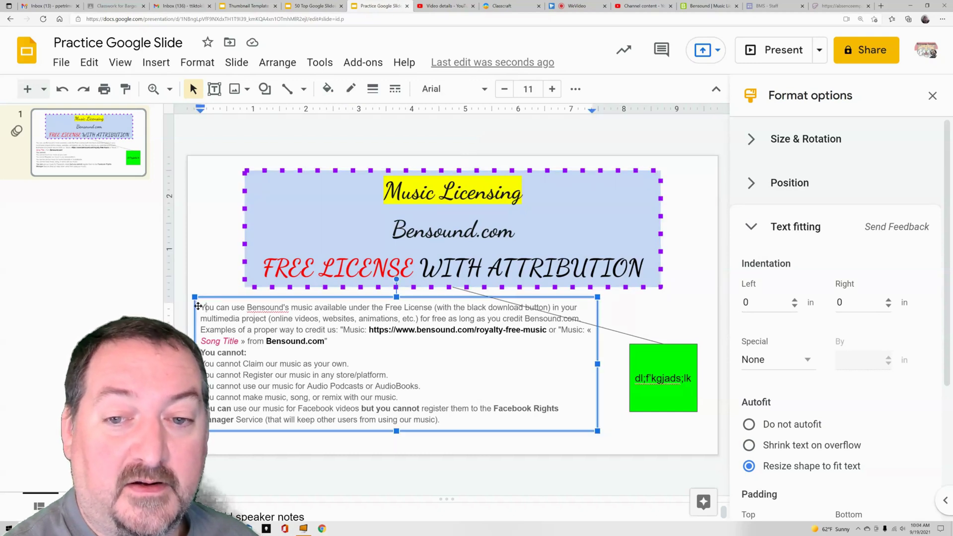
click(746, 302)
text(1)
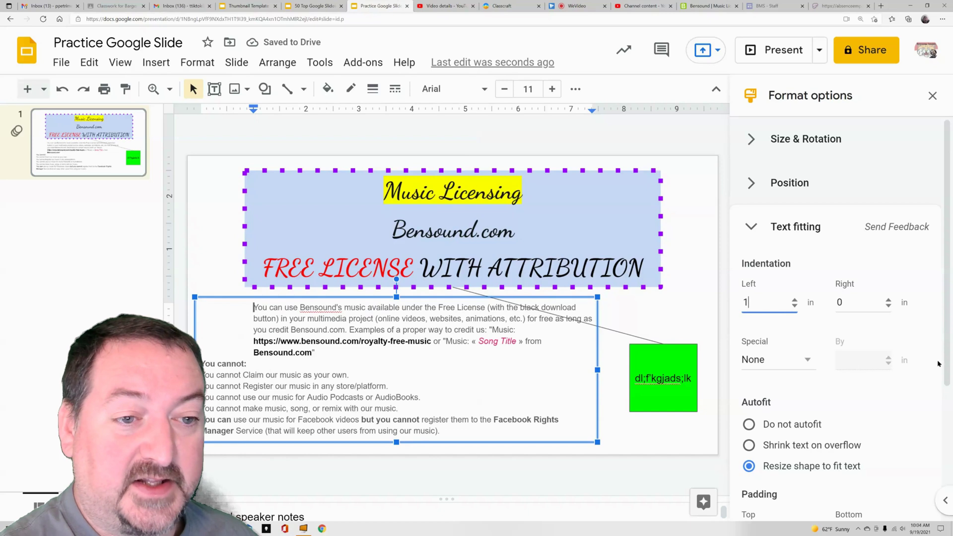
key(Down)
click(803, 360)
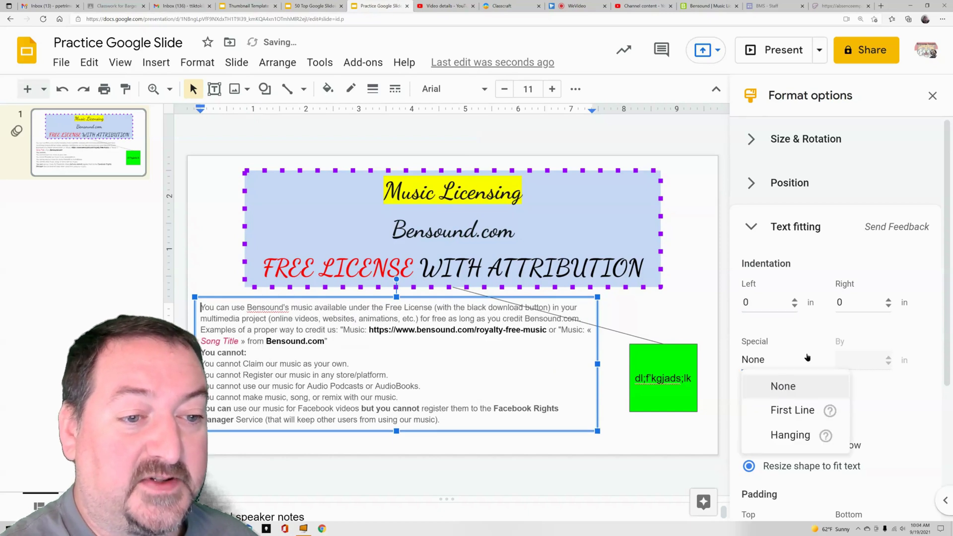
click(788, 410)
drag(862, 361, 835, 363)
text(1)
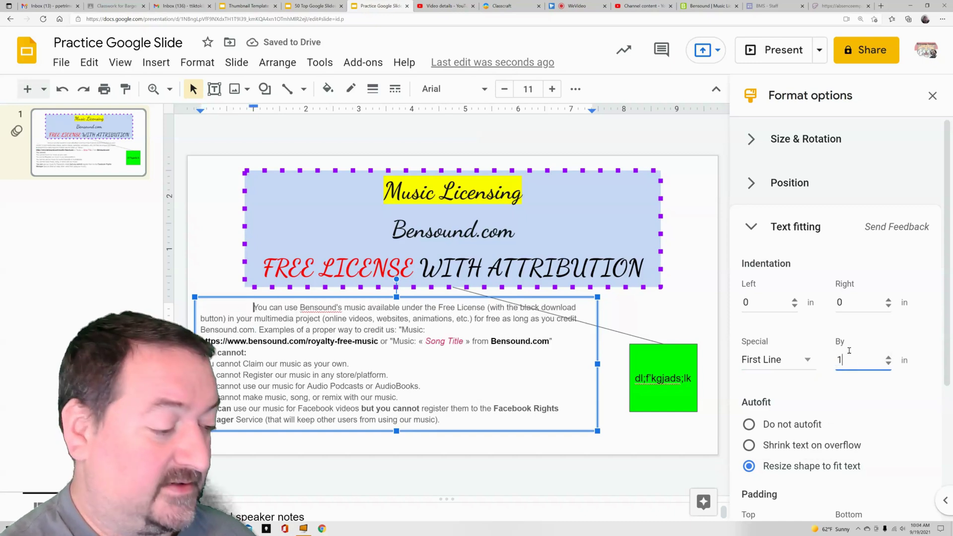
key(ctrl+z)
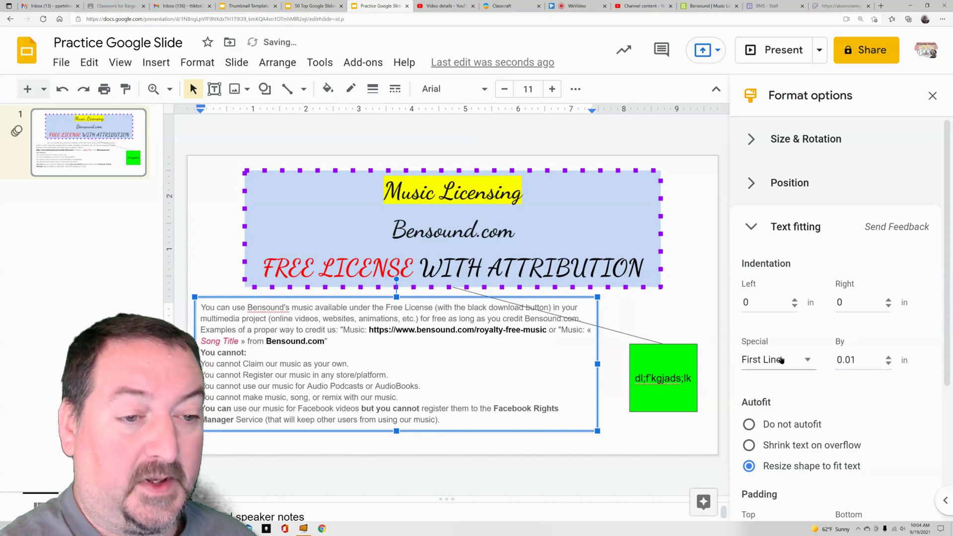
scroll(779, 368, down, 2)
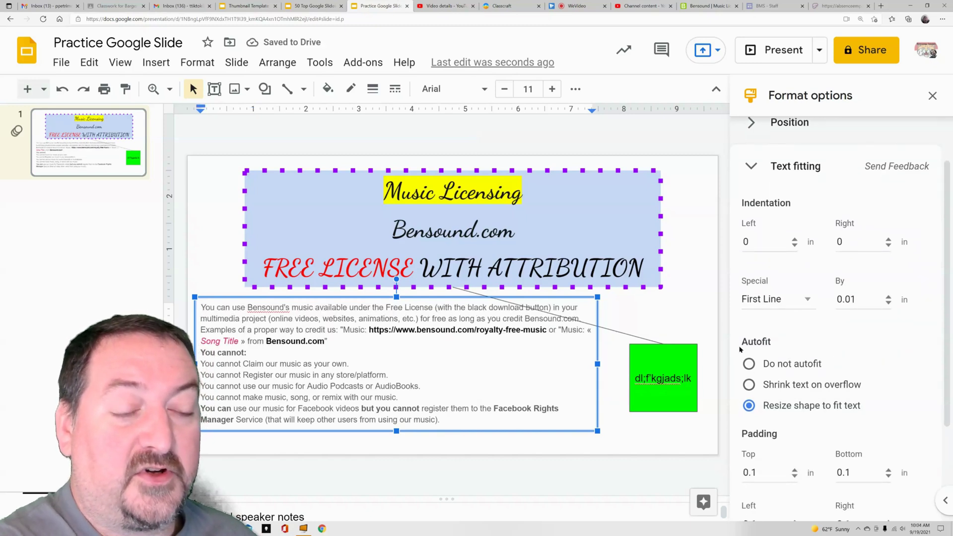
scroll(744, 343, down, 3)
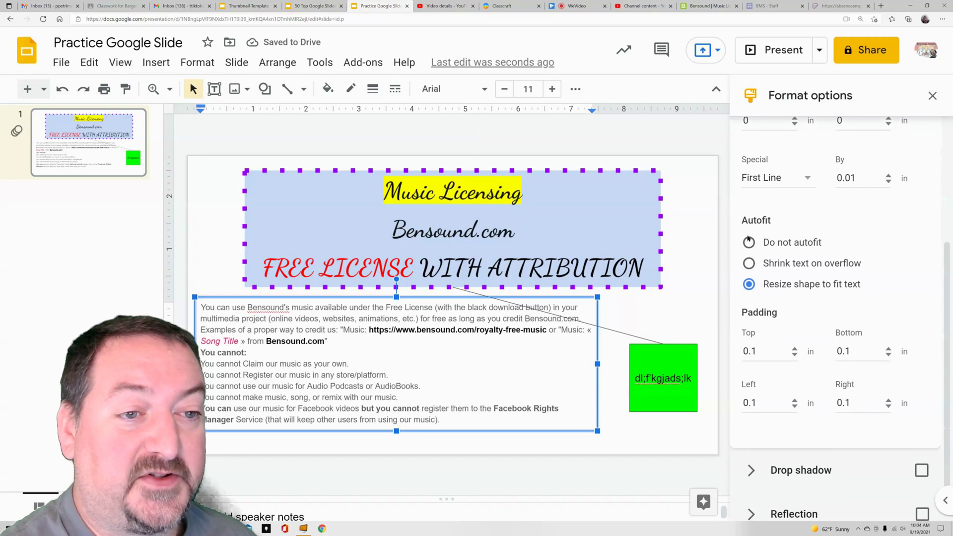
click(749, 263)
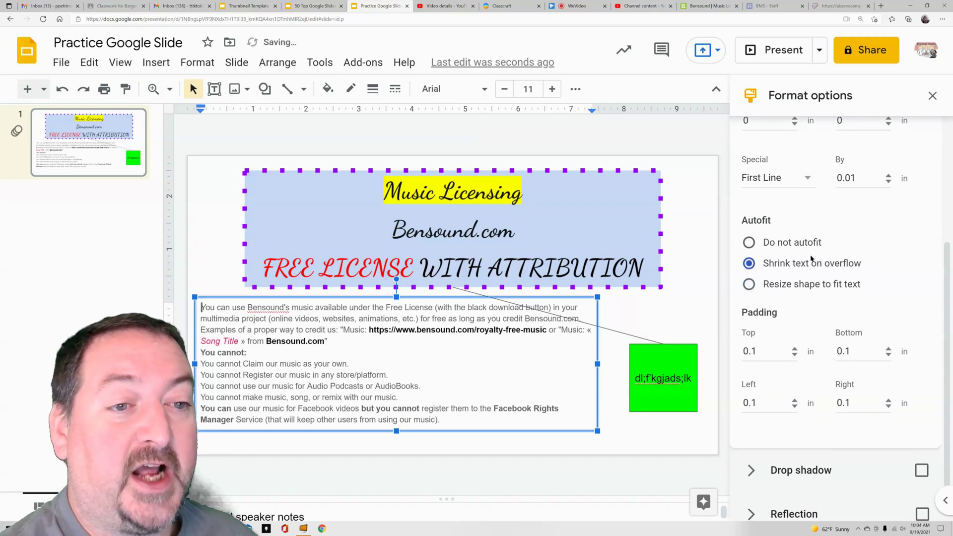
- Try resizing the title box, undo it, and turn on its drop shadow
click(659, 285)
drag(659, 285, 528, 336)
drag(528, 298, 456, 281)
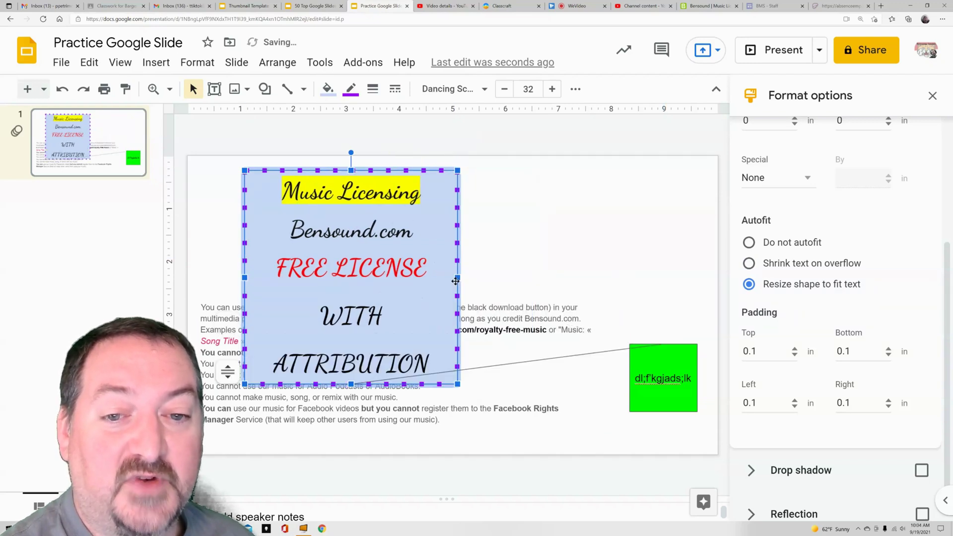
drag(457, 385, 593, 296)
key(ctrl+z)
key(ctrl+z)
key(ctrl+z)
key(ctrl+z)
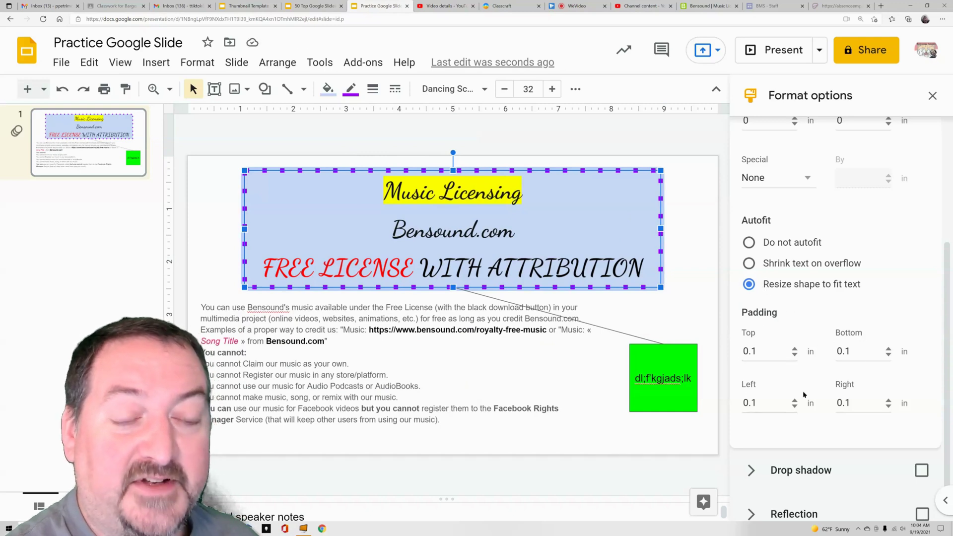
scroll(769, 246, down, 1)
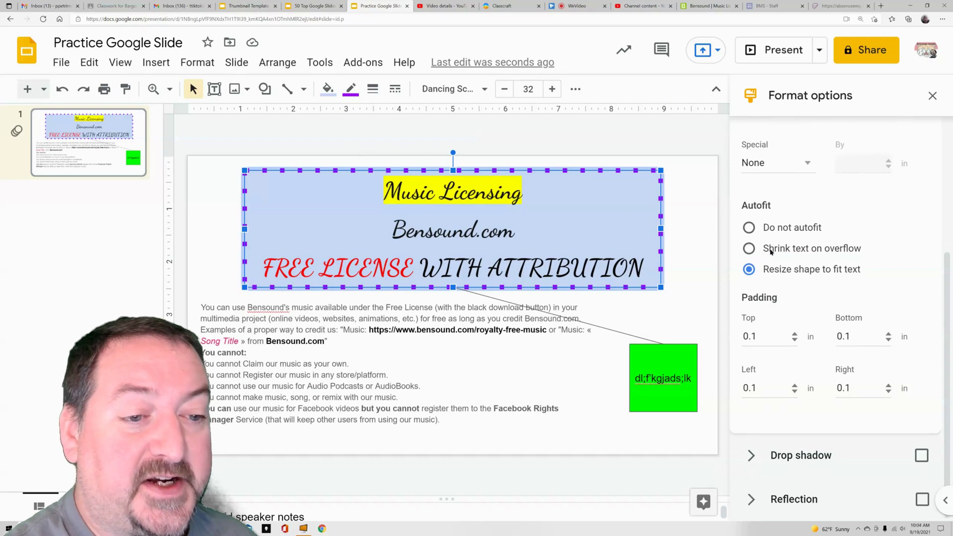
click(921, 455)
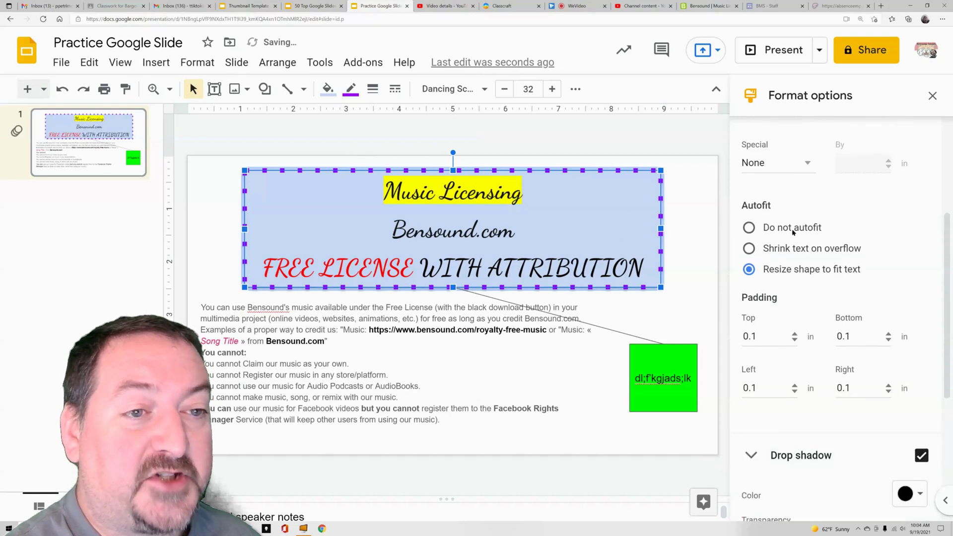
scroll(804, 213, up, 3)
scroll(808, 191, up, 3)
- Try a red shadow colour, then revert the drop shadow to black
click(748, 228)
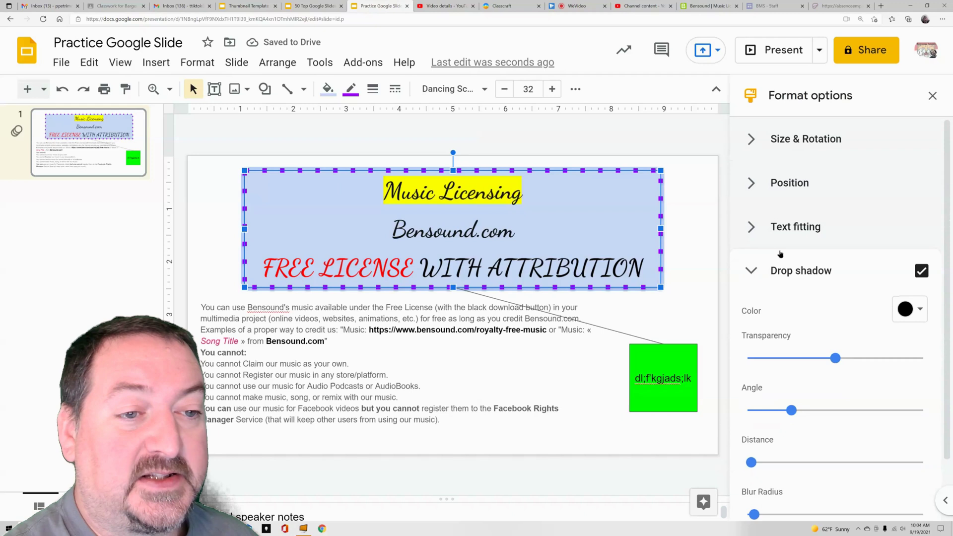
scroll(782, 268, down, 1)
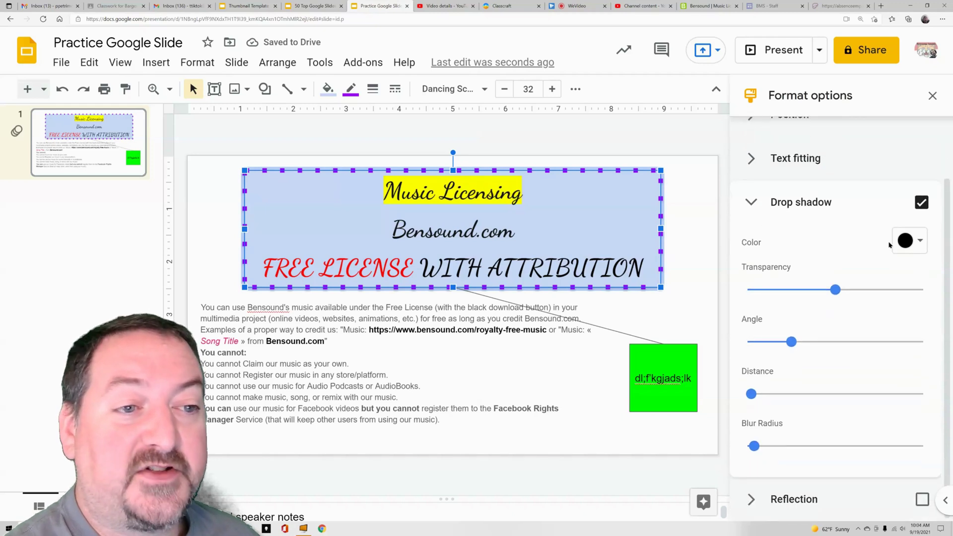
click(907, 242)
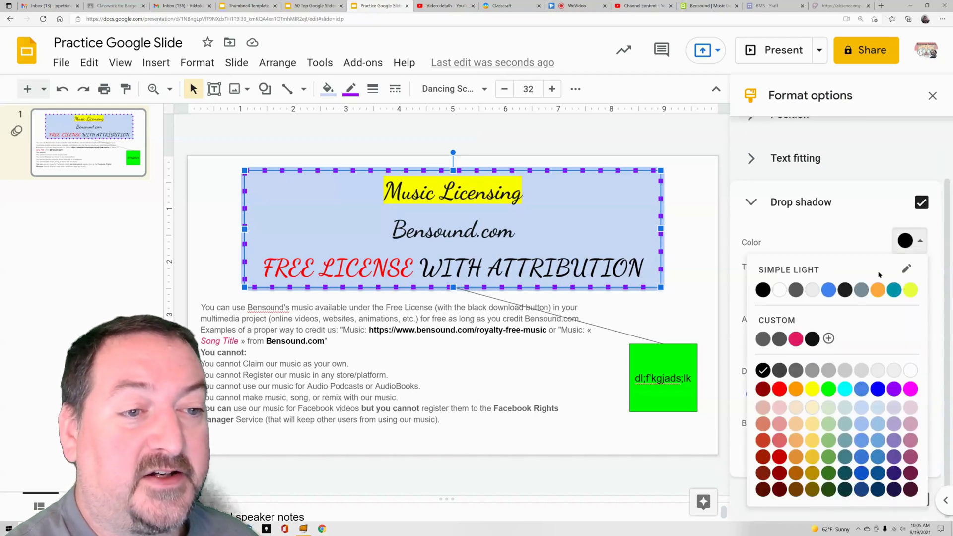
click(780, 389)
key(ctrl+z)
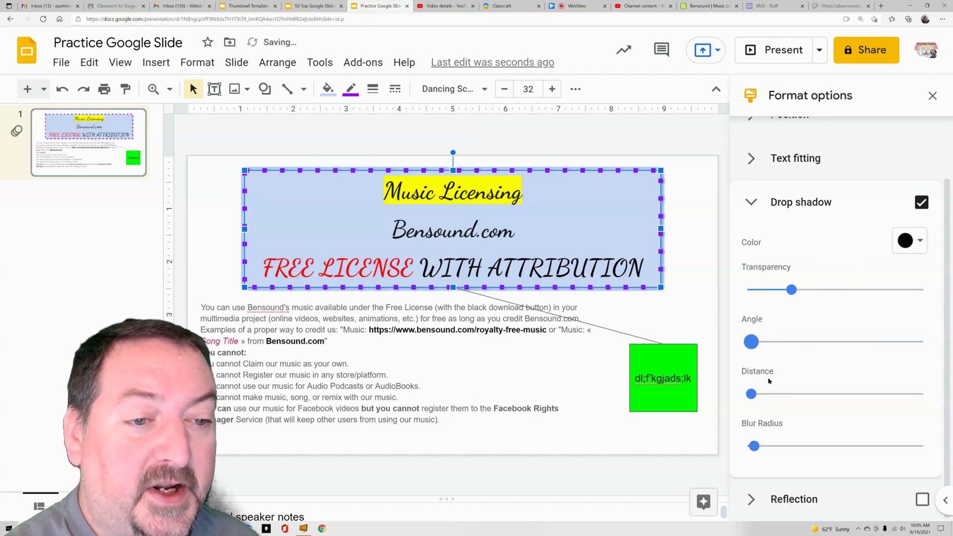
- Raise the shadow Distance to about 40% and Blur Radius to about 60%
drag(752, 392, 822, 393)
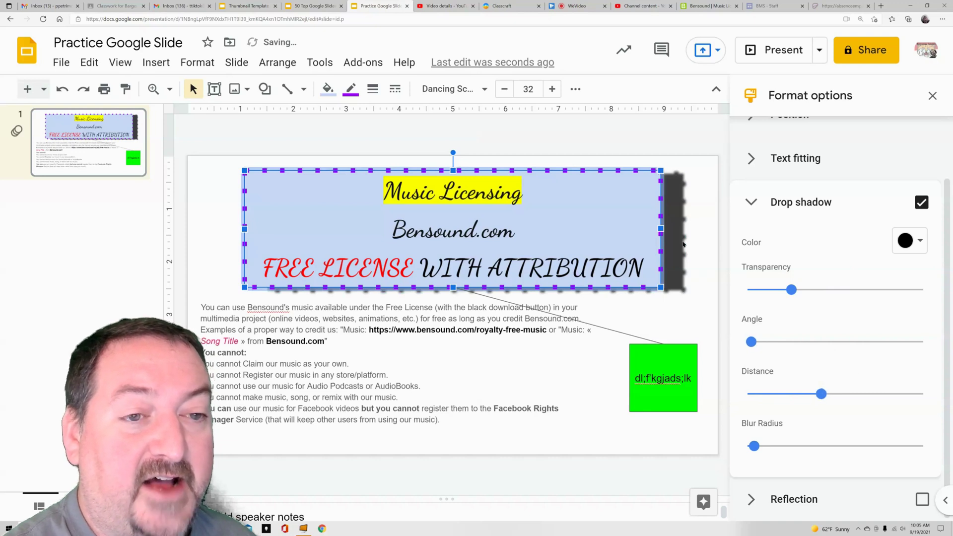
right_click(683, 199)
click(697, 168)
click(660, 215)
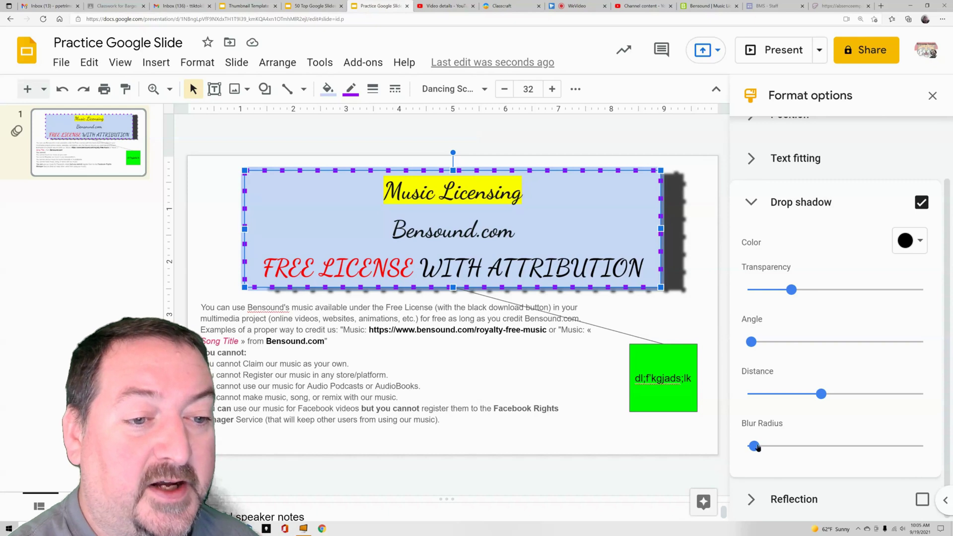
drag(754, 445, 855, 445)
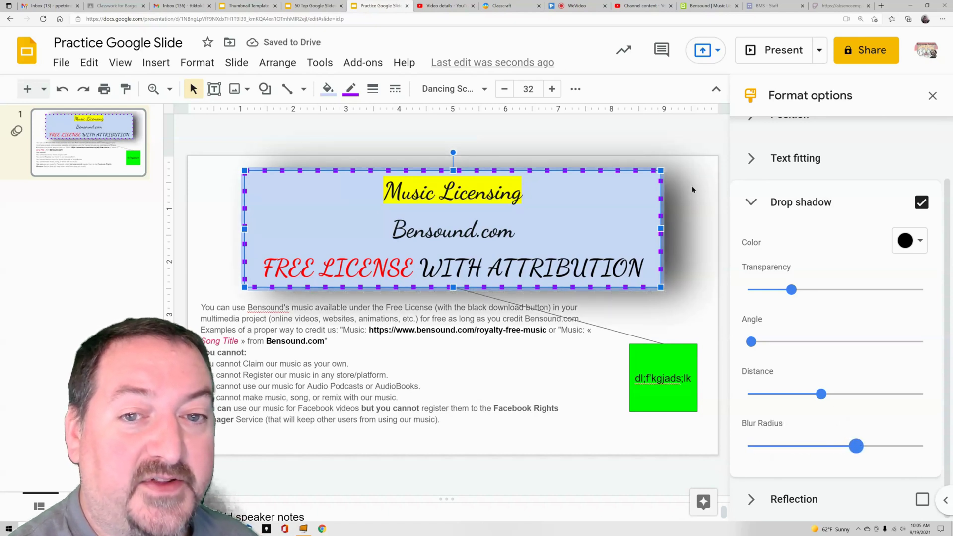
click(751, 201)
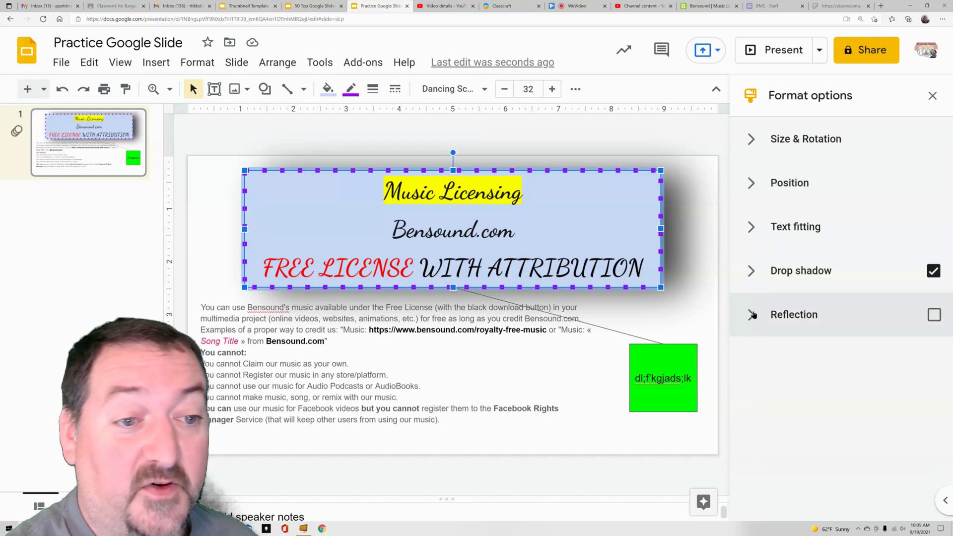
- Add a reflection to the title box at about 70% transparency, 20% distance and 35% size
click(752, 315)
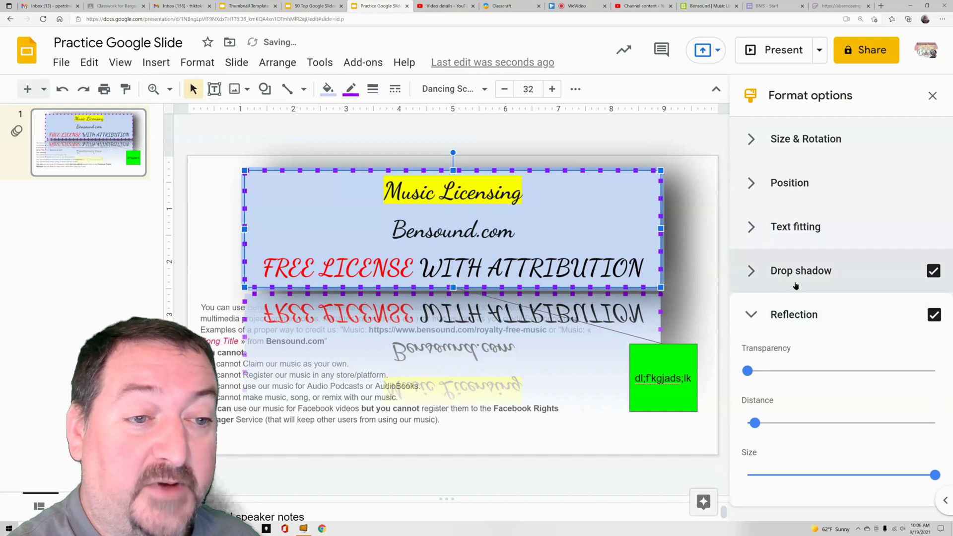
drag(747, 370, 886, 370)
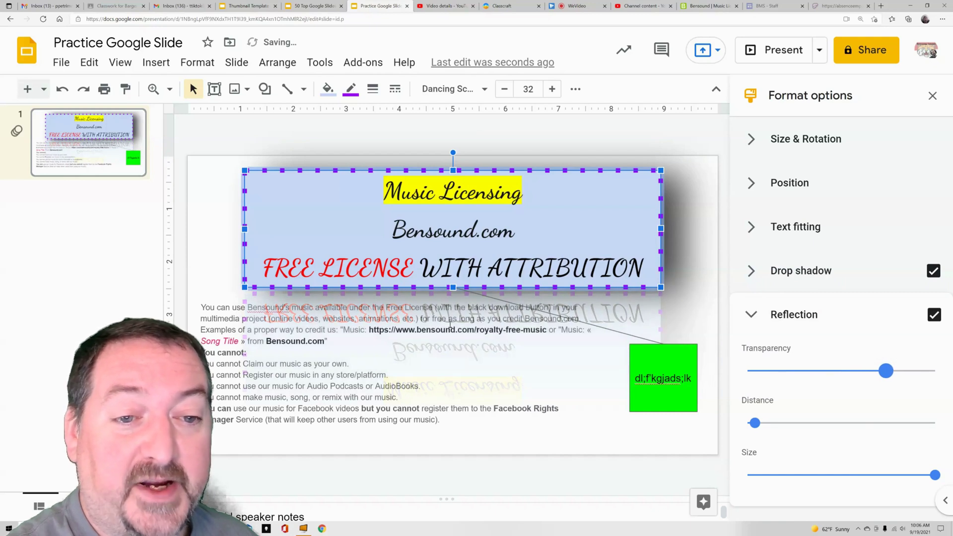
mouse_move(753, 422)
mouse_down()
mouse_move(849, 423)
mouse_move(770, 423)
mouse_up()
drag(935, 475, 826, 476)
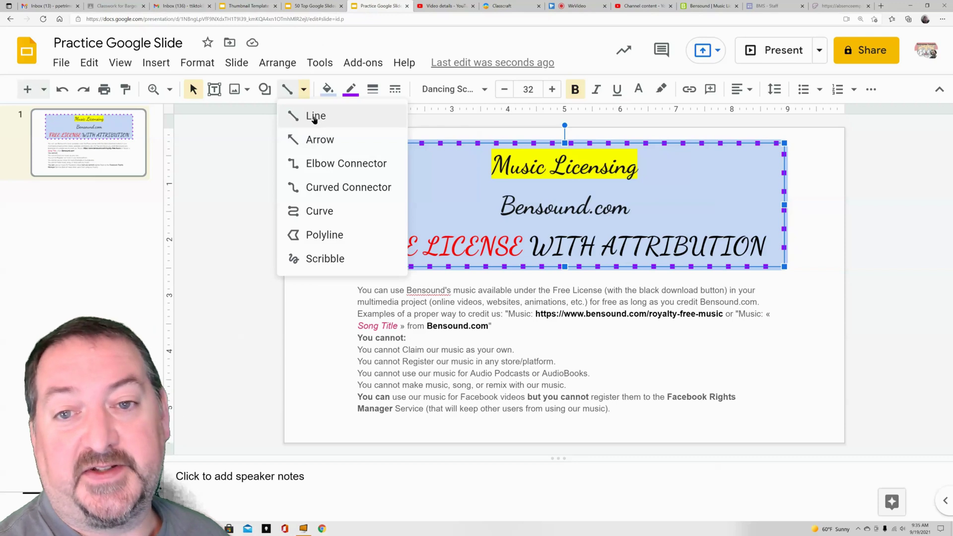
- Draw a diagonal line from the title, move the body text box left, then delete the line
click(314, 117)
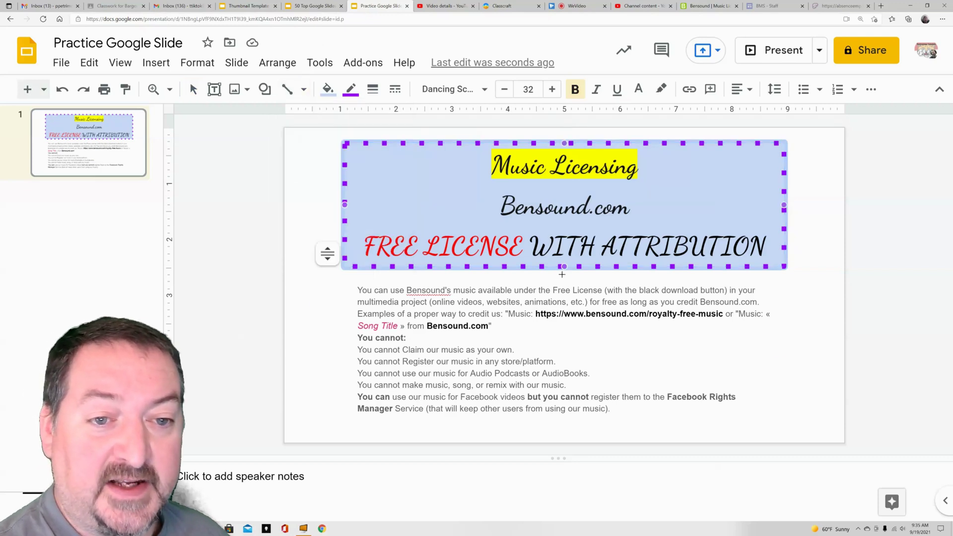
mouse_move(564, 267)
mouse_down()
mouse_move(293, 325)
mouse_move(351, 350)
mouse_up()
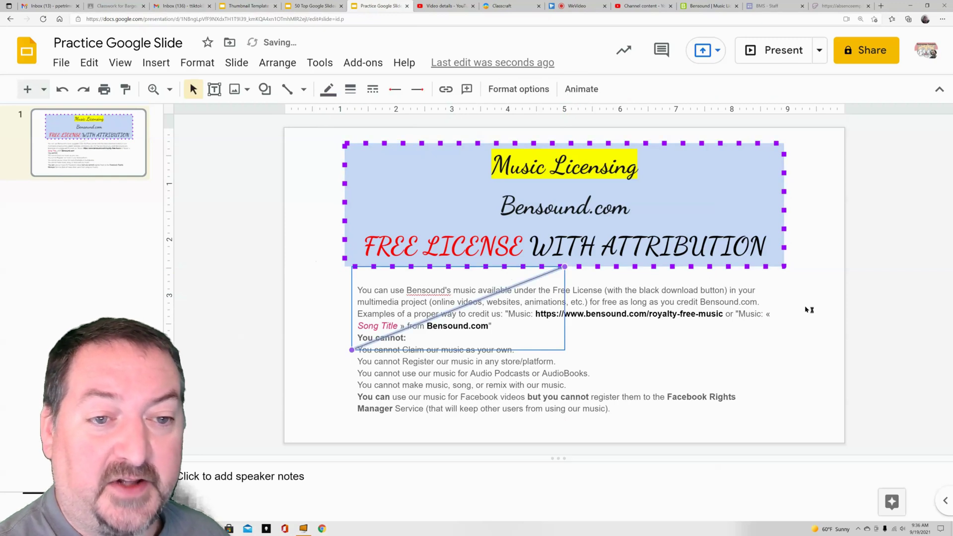
click(832, 302)
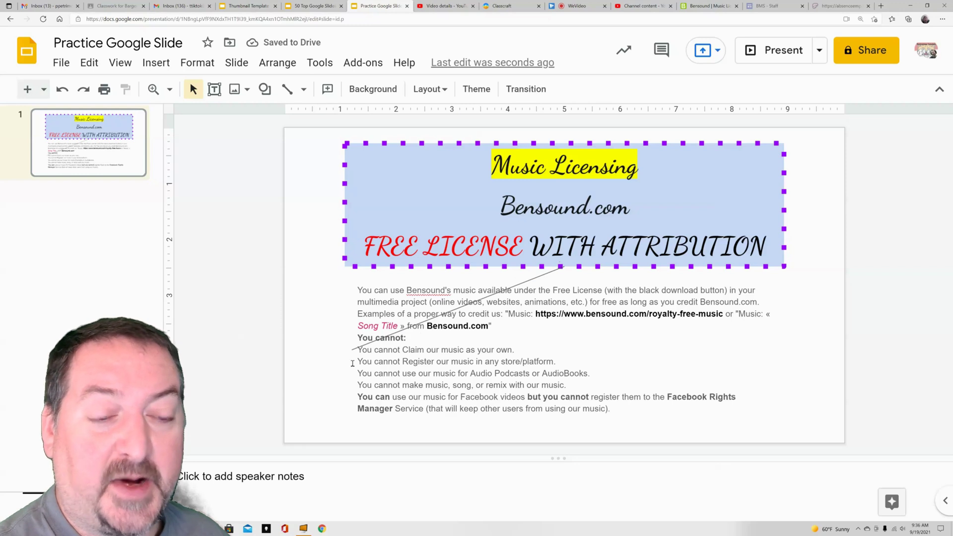
click(685, 291)
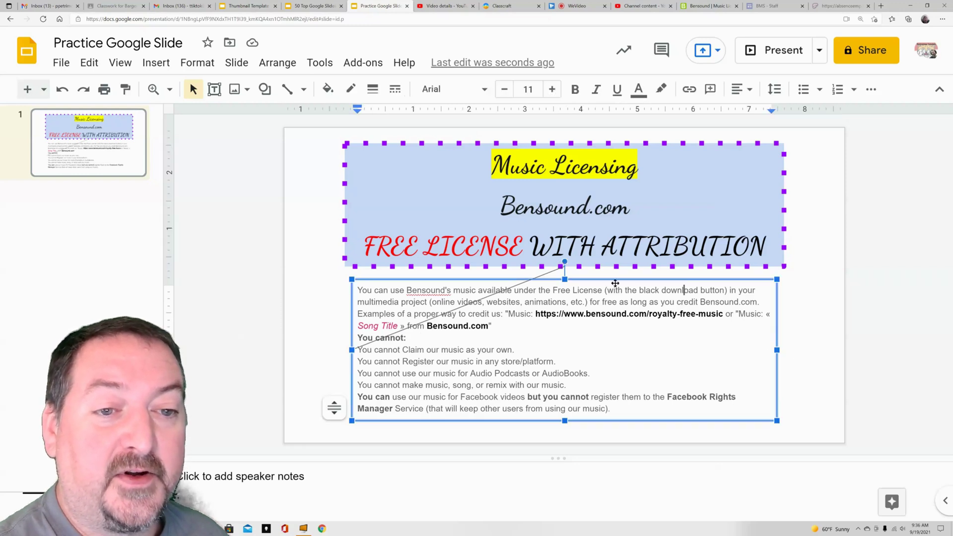
drag(619, 279, 560, 279)
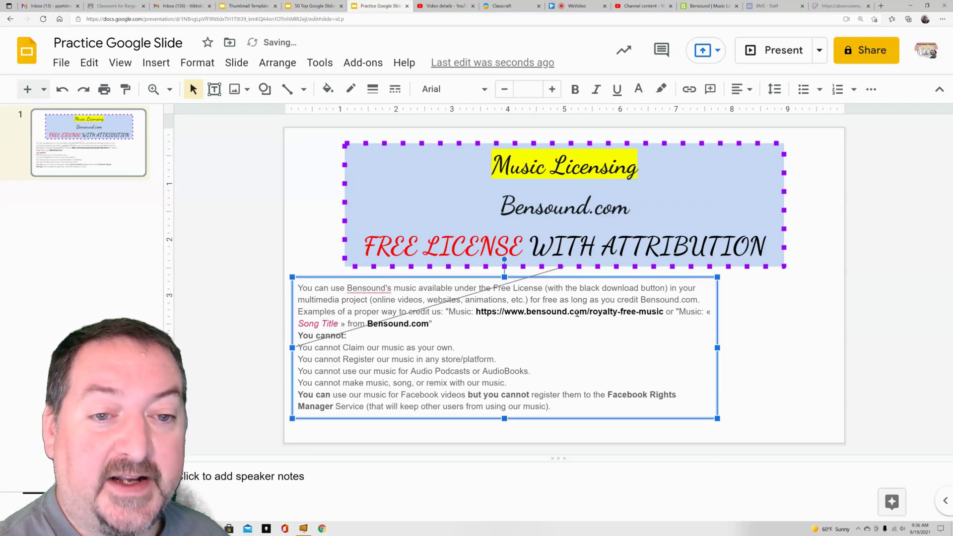
click(539, 274)
key(Delete)
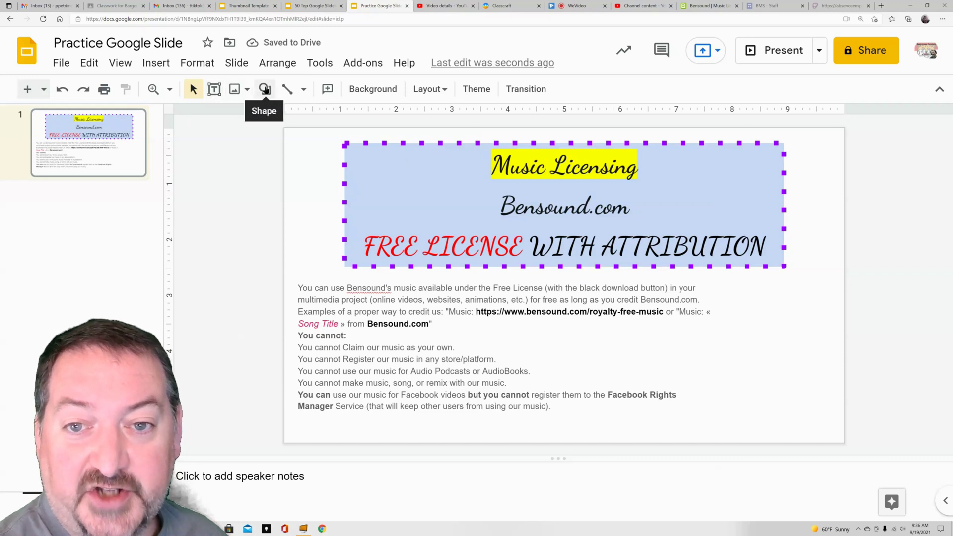
- Place a small rectangle right of the body text and type 'dl;f'kgjads;lk' inside it
right_click(264, 89)
click(258, 91)
click(260, 91)
mouse_move(304, 115)
click(385, 120)
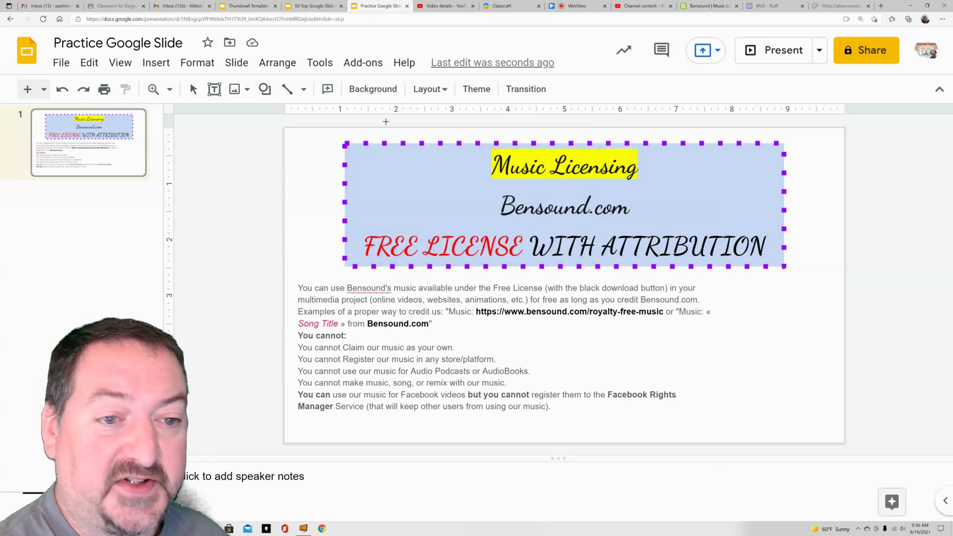
click(751, 326)
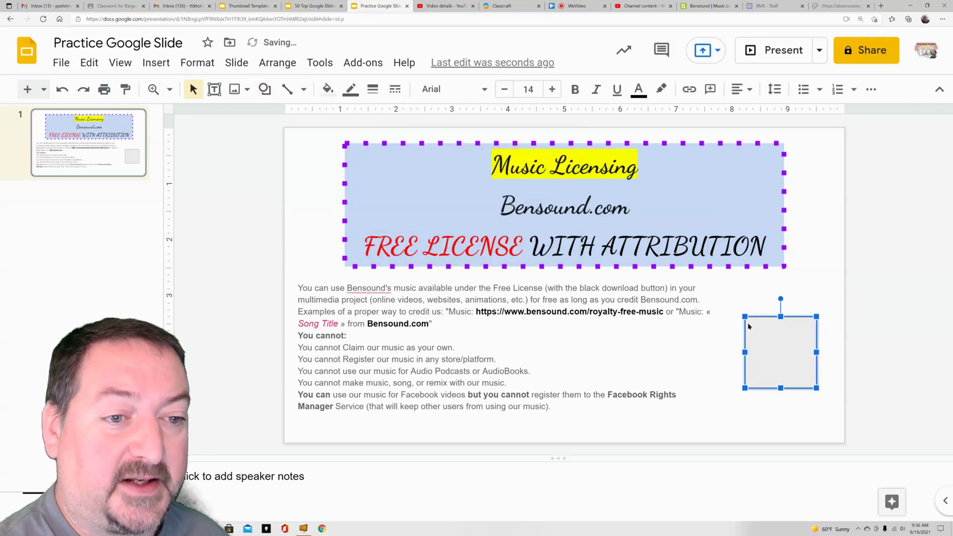
click(783, 348)
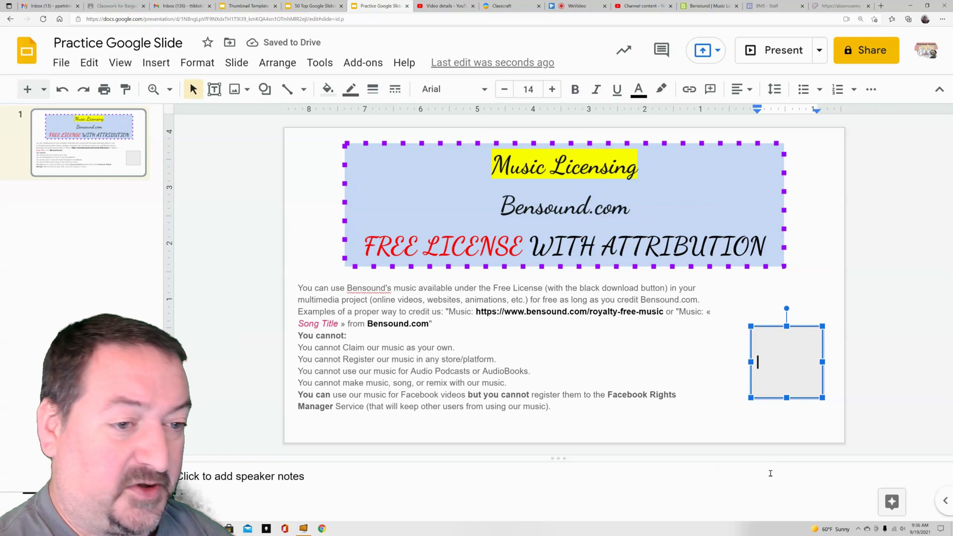
text(dl;f'kgjads;lk)
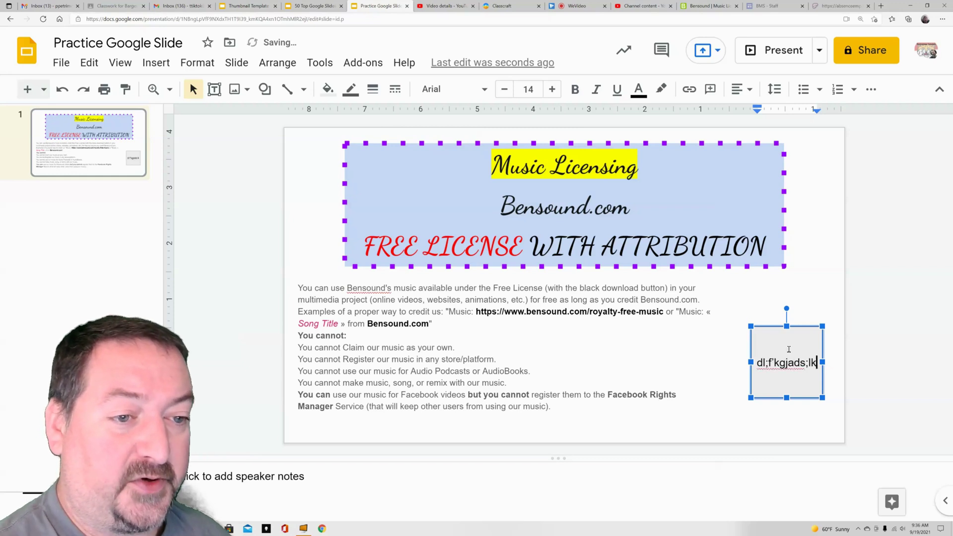
- Look through the rectangle's text and shape context menus, then deselect it
right_click(790, 354)
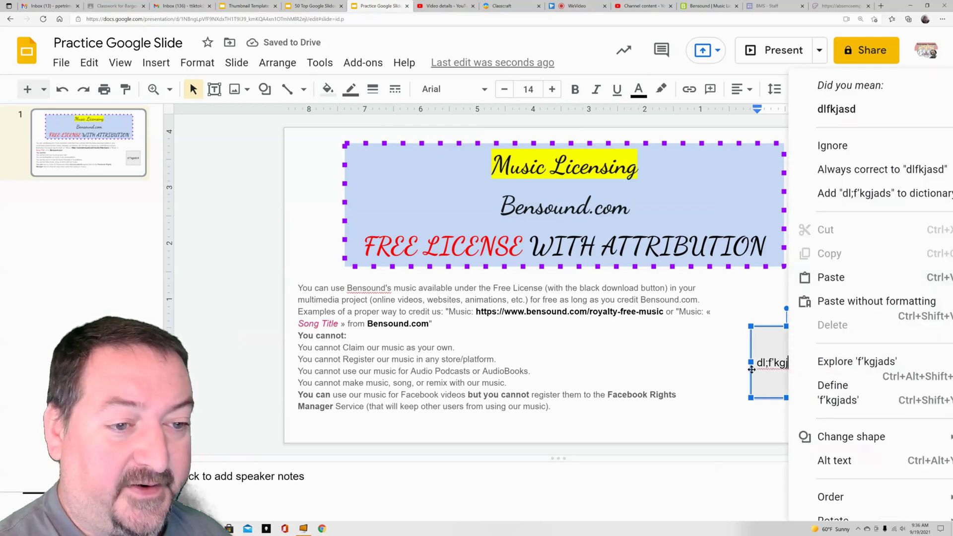
click(765, 348)
right_click(767, 350)
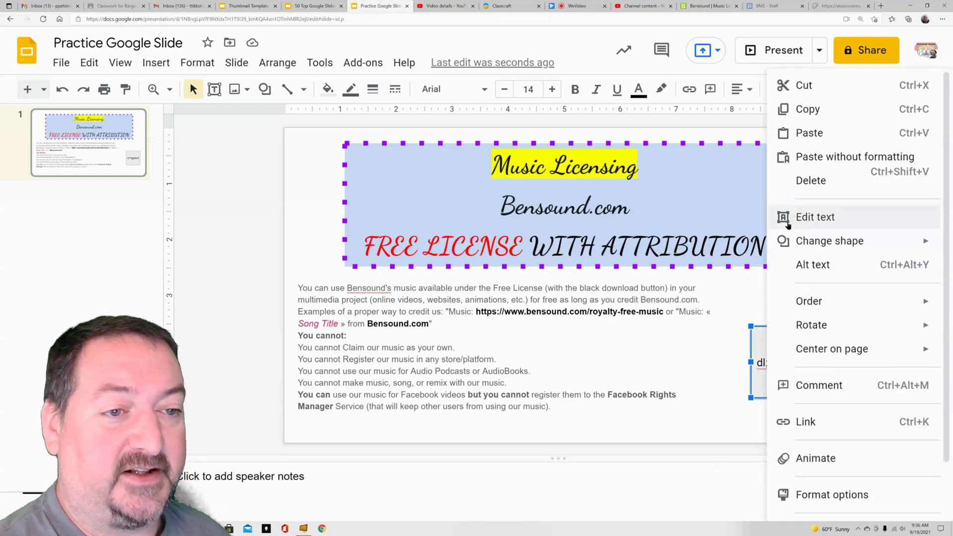
click(735, 371)
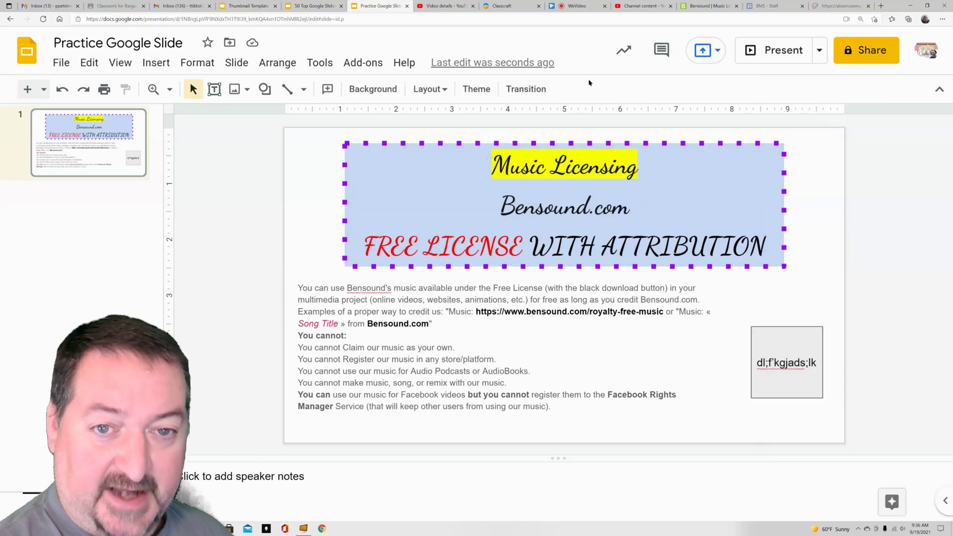
click(287, 89)
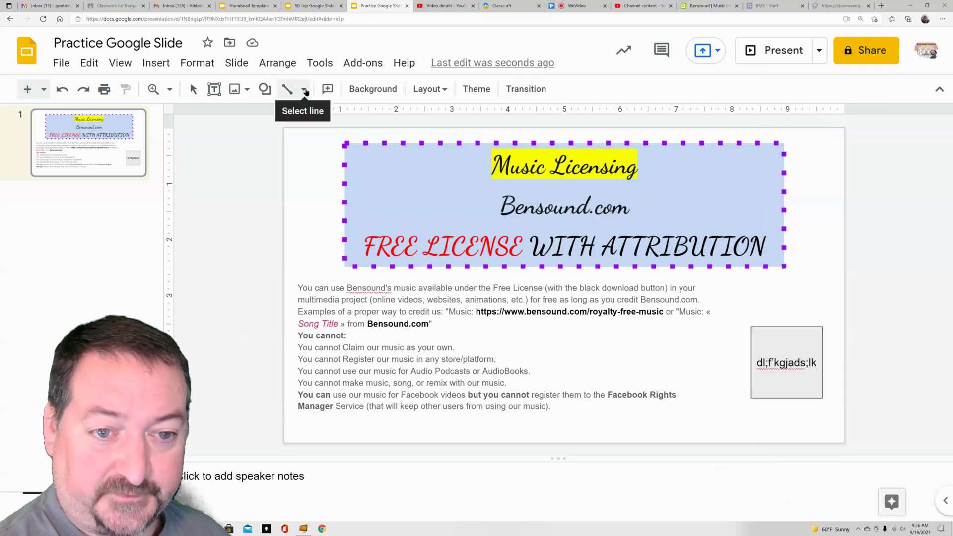
- Draw a connecting line from the title box's bottom centre to the small rectangle
mouse_move(564, 266)
mouse_down()
mouse_move(752, 332)
mouse_move(754, 352)
mouse_move(787, 326)
mouse_up()
click(830, 256)
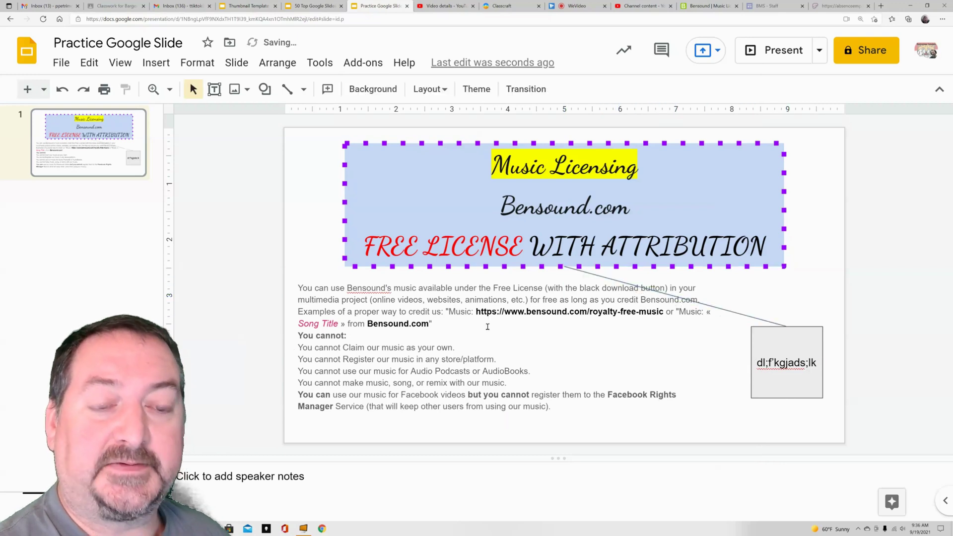
click(485, 304)
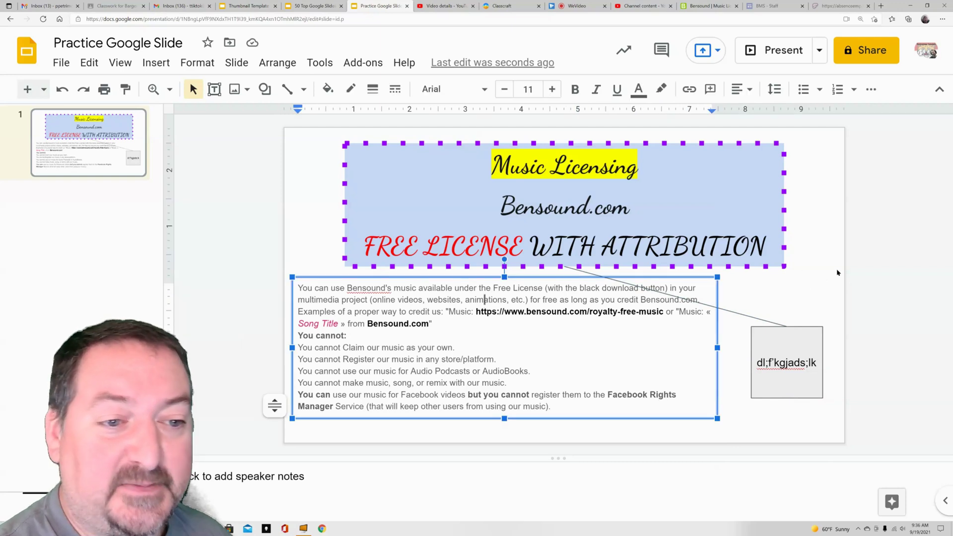
- Fill the small rectangle bright green
click(801, 330)
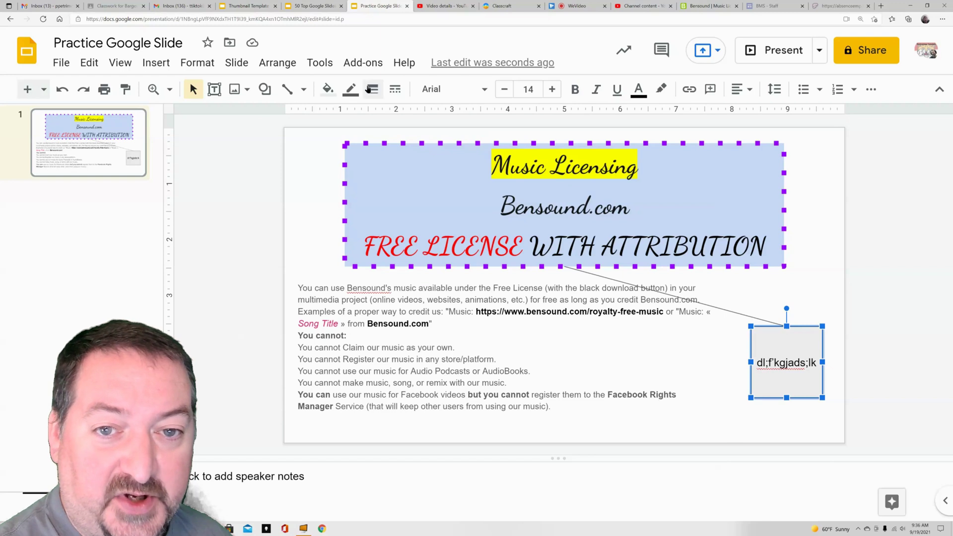
right_click(328, 90)
click(328, 89)
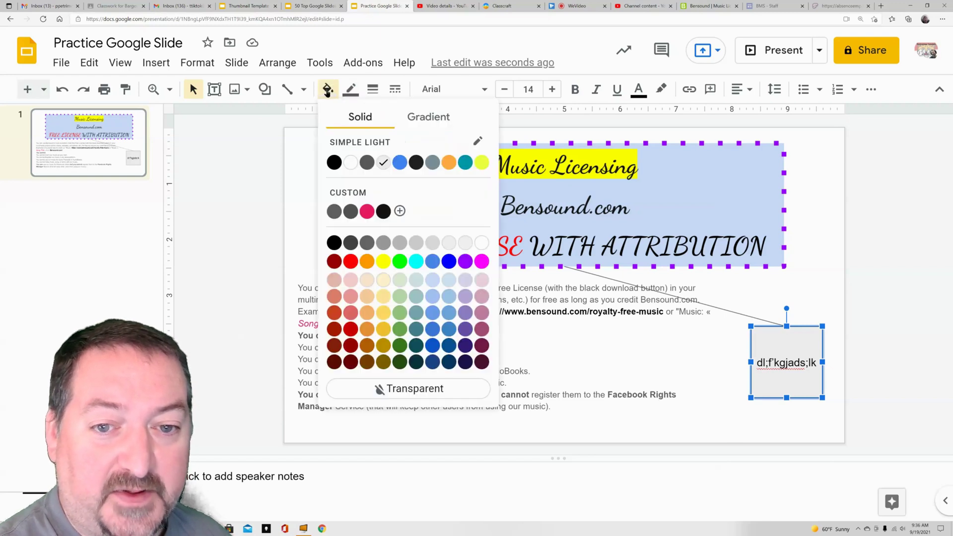
click(399, 261)
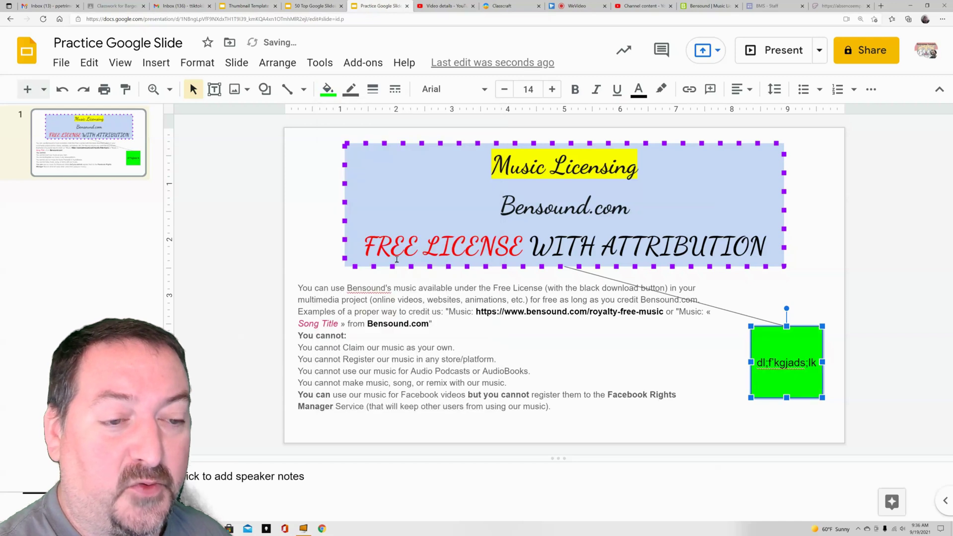
click(828, 278)
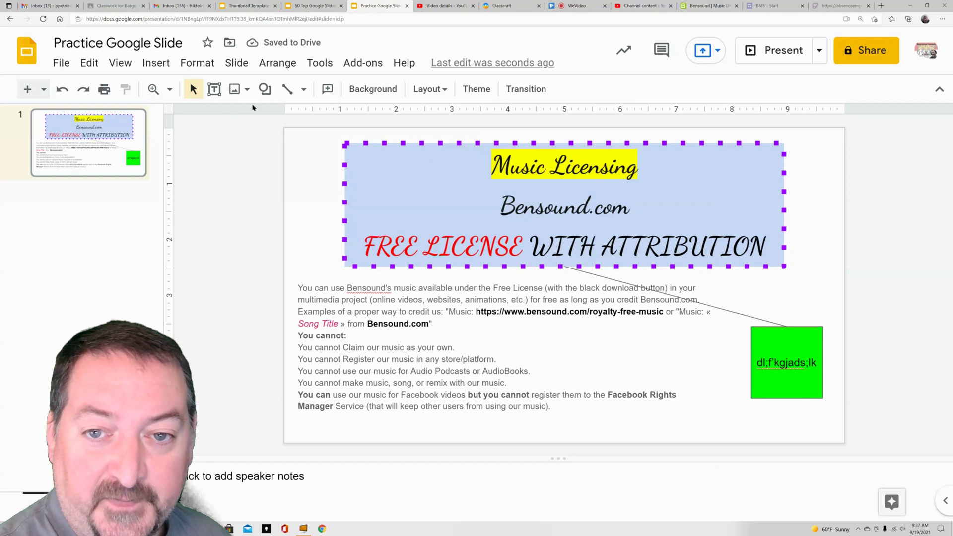
click(271, 88)
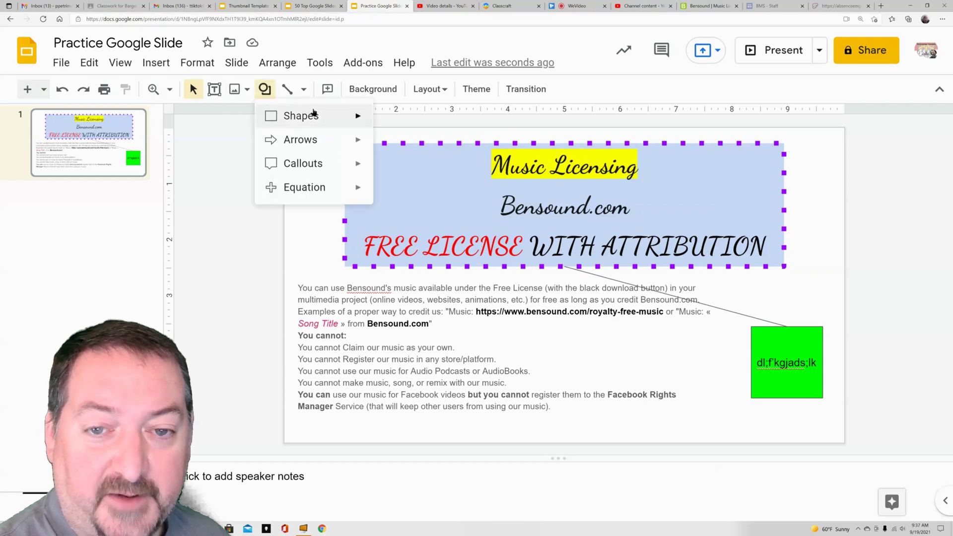
mouse_move(318, 116)
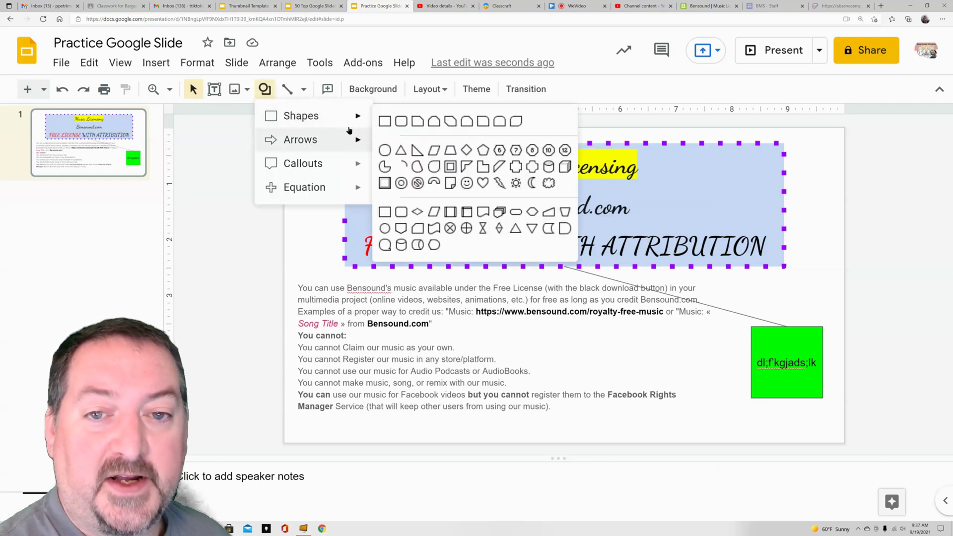
mouse_move(356, 139)
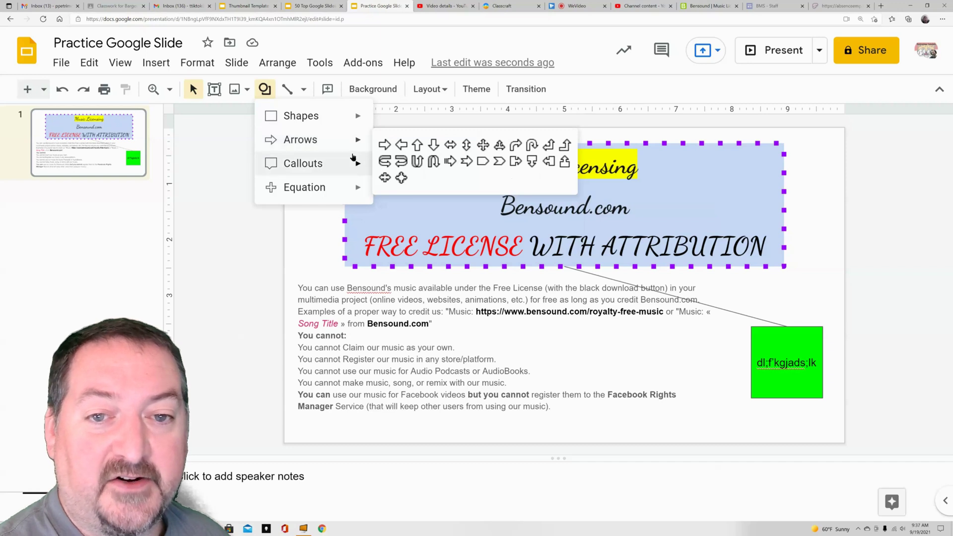
mouse_move(343, 164)
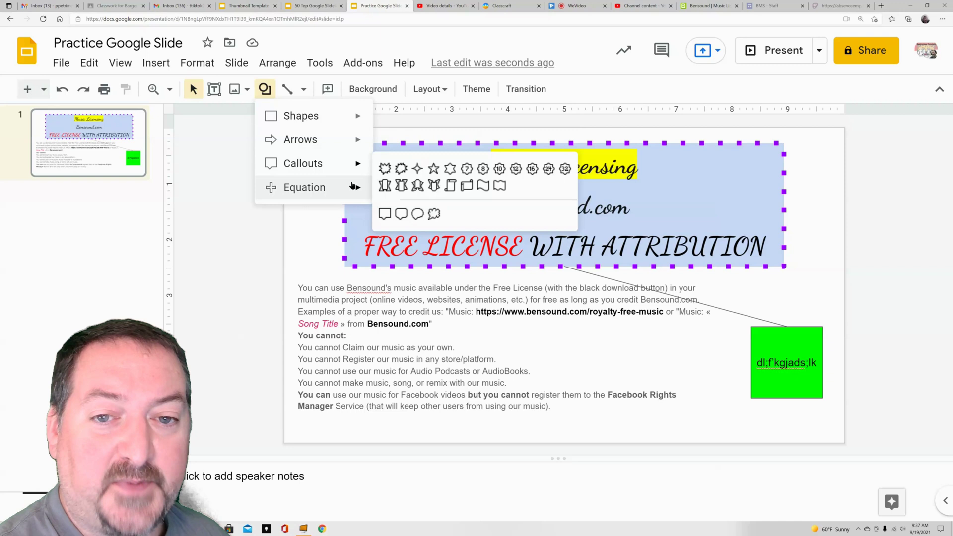
mouse_move(350, 187)
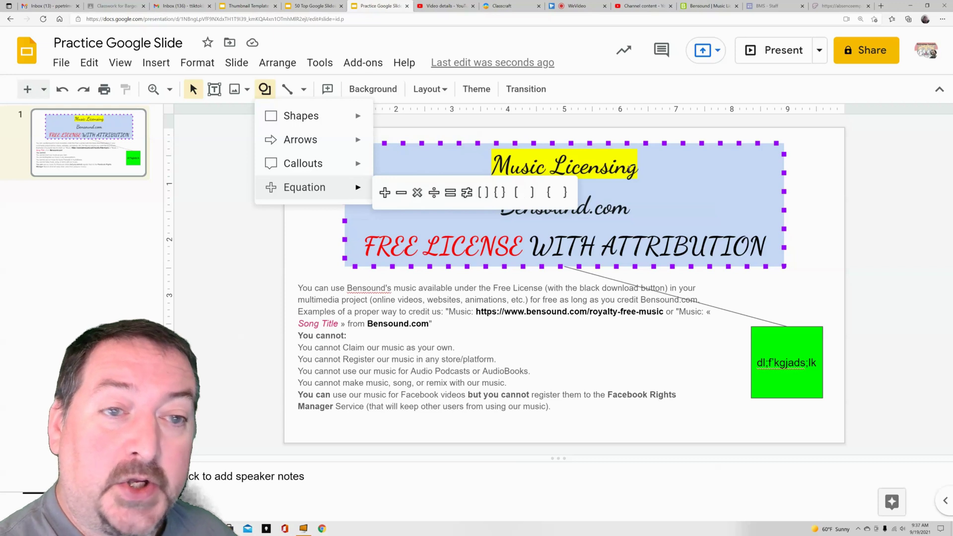
click(566, 94)
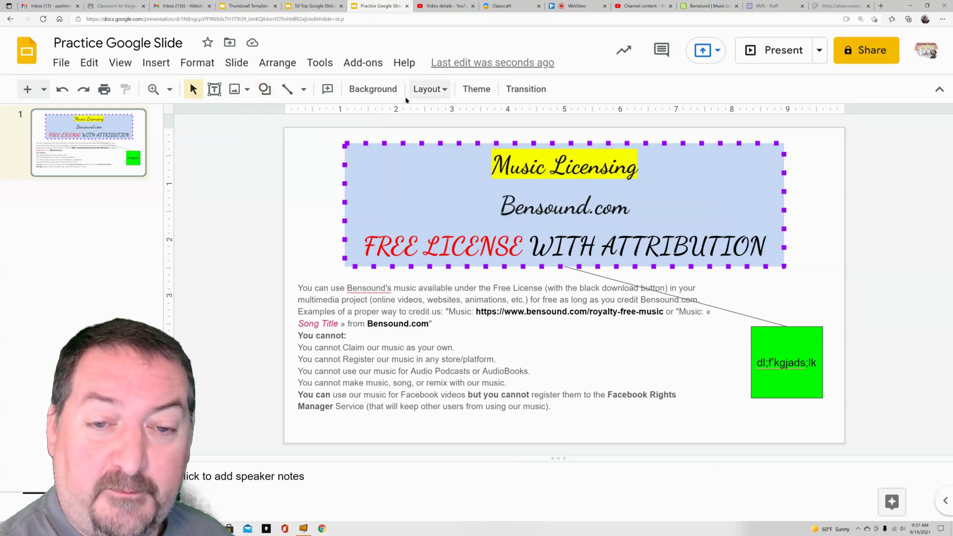
click(343, 202)
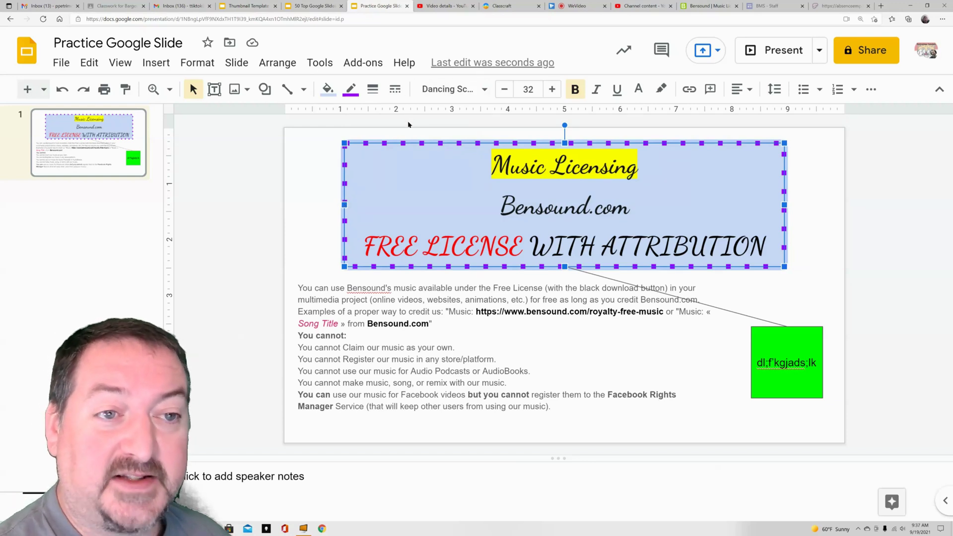
- Add two Fade in animations to the title box and open the On click start options
click(166, 63)
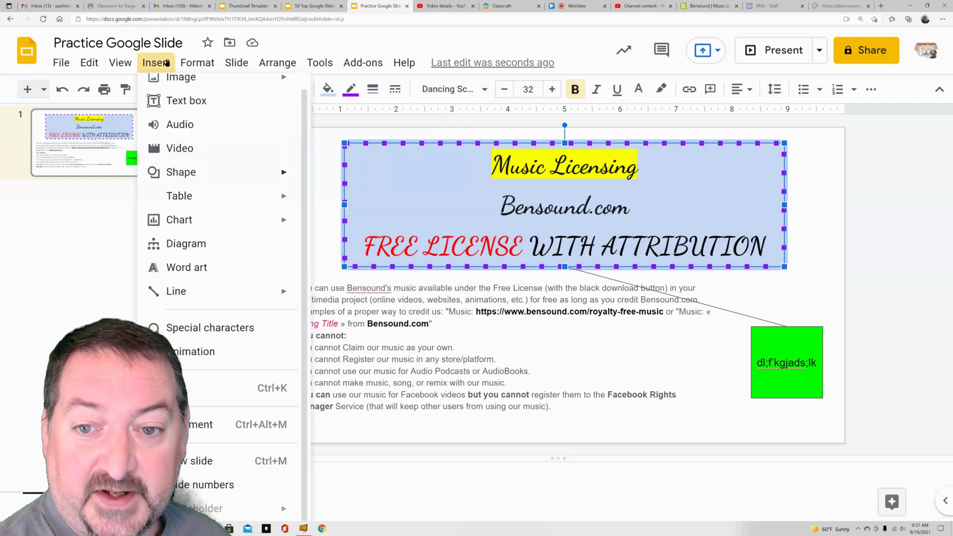
click(192, 352)
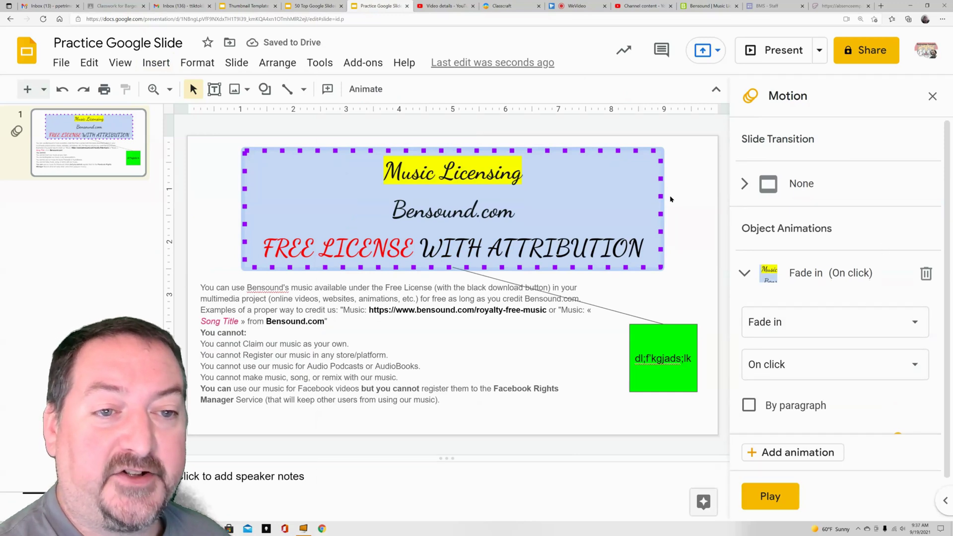
click(661, 210)
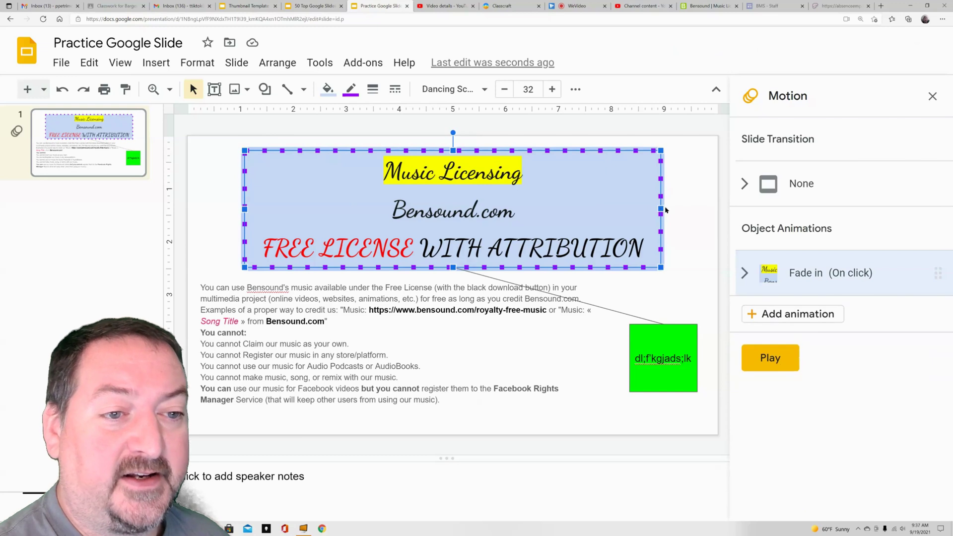
click(759, 313)
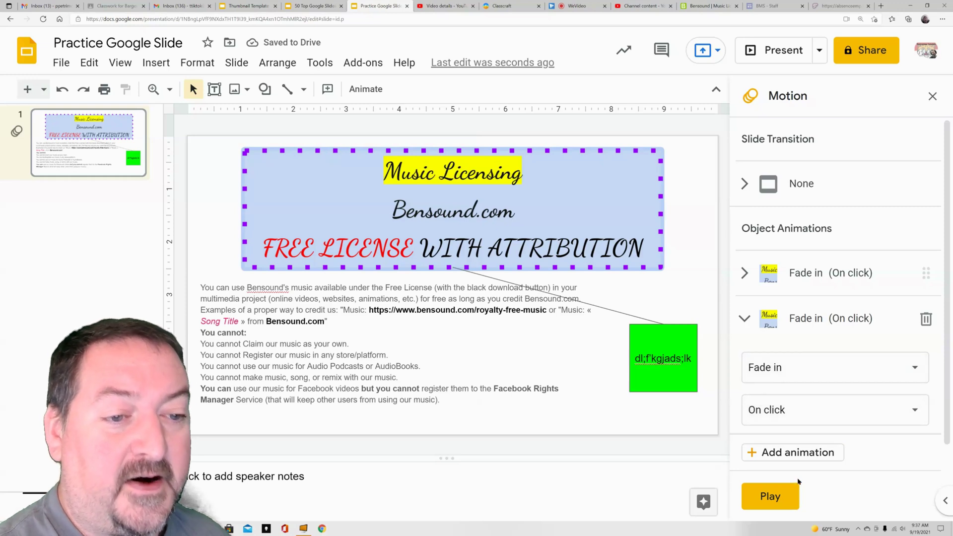
click(777, 405)
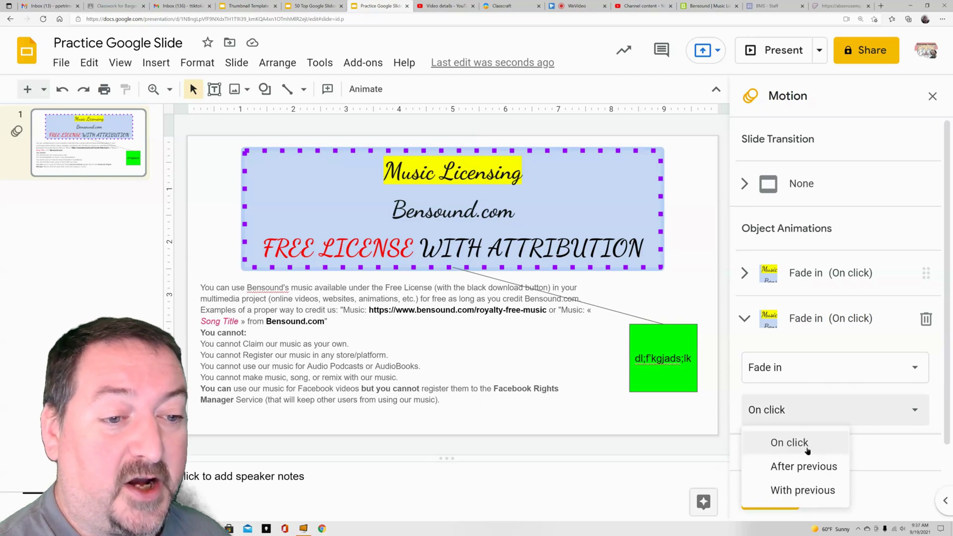